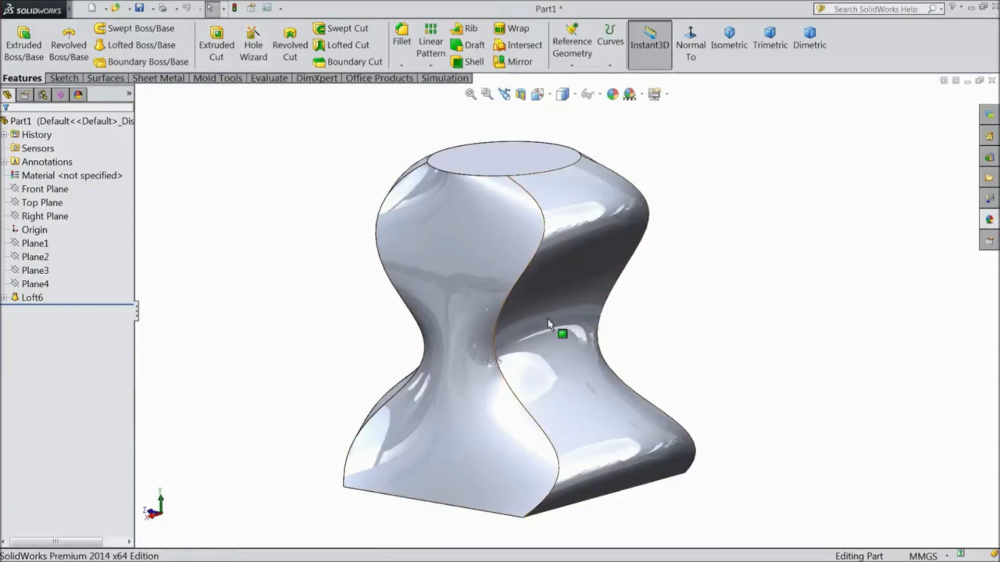
- Orient the lofted part to expose its square bottom face and start the Hole Wizard
scroll(548, 325, up, 1)
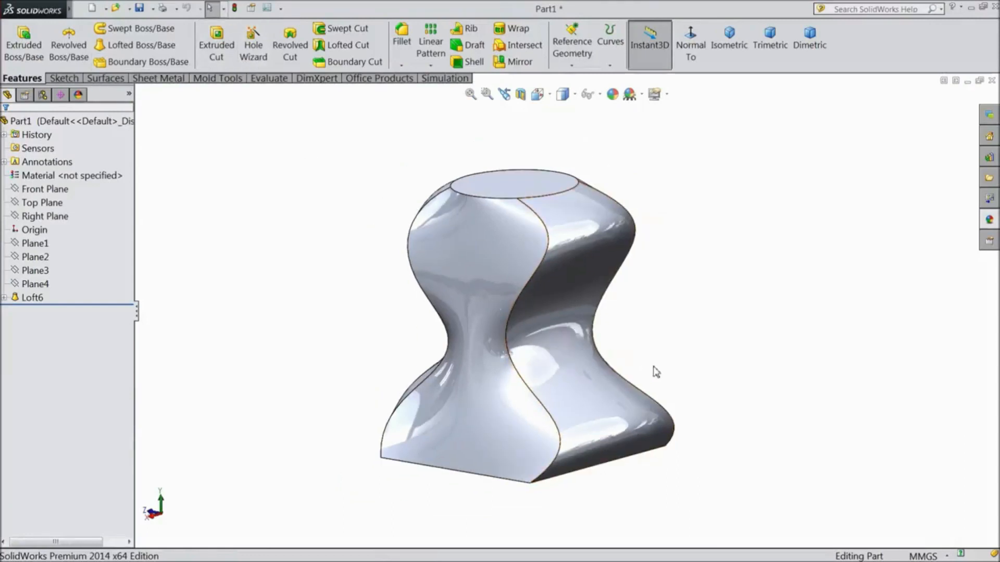
middle_drag(655, 372, 687, 148)
middle_drag(696, 345, 640, 217)
click(486, 247)
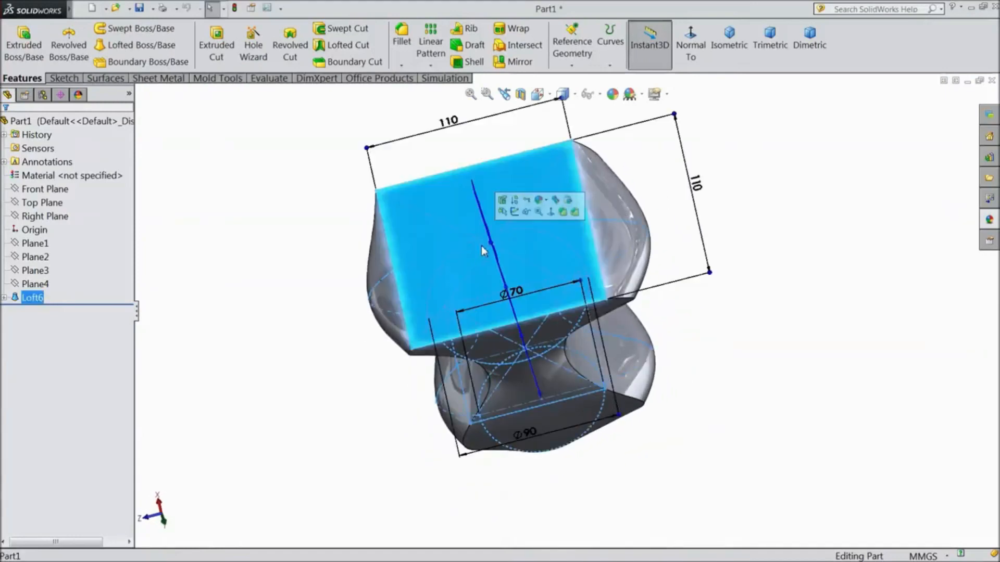
click(846, 213)
middle_drag(843, 212, 744, 245)
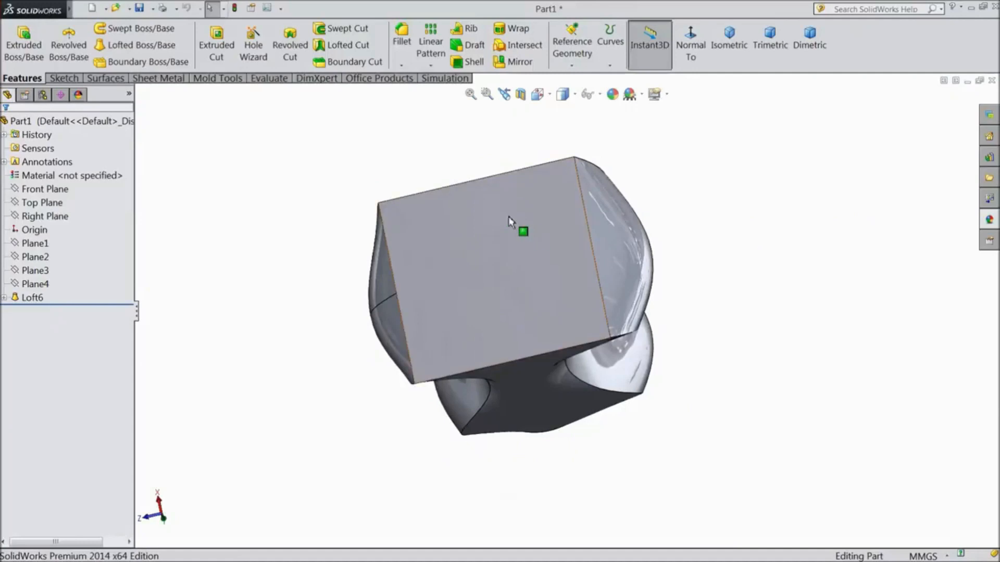
click(256, 55)
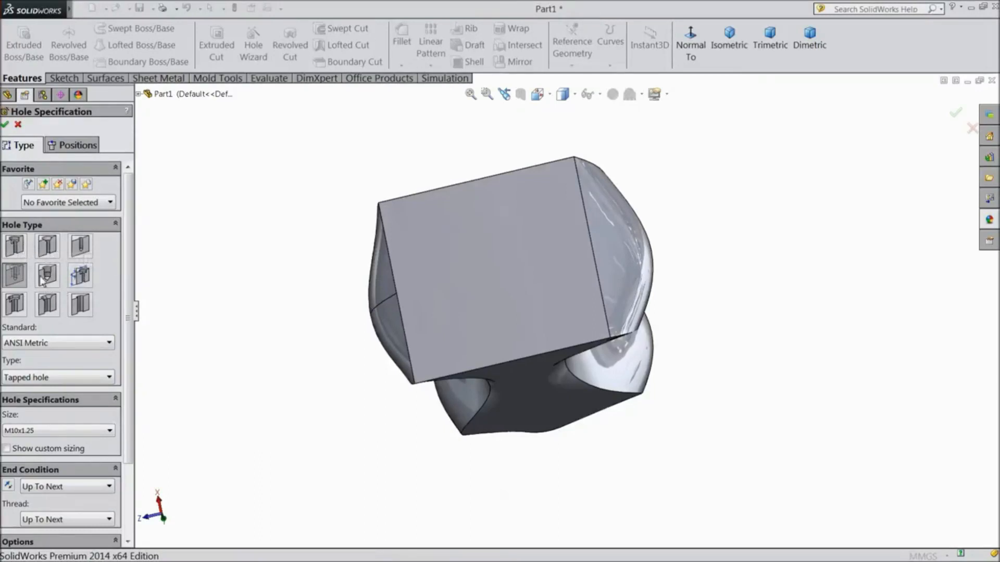
- Set the tapped hole's standard to ISO and its type to Bottoming Tapped Hole
click(40, 343)
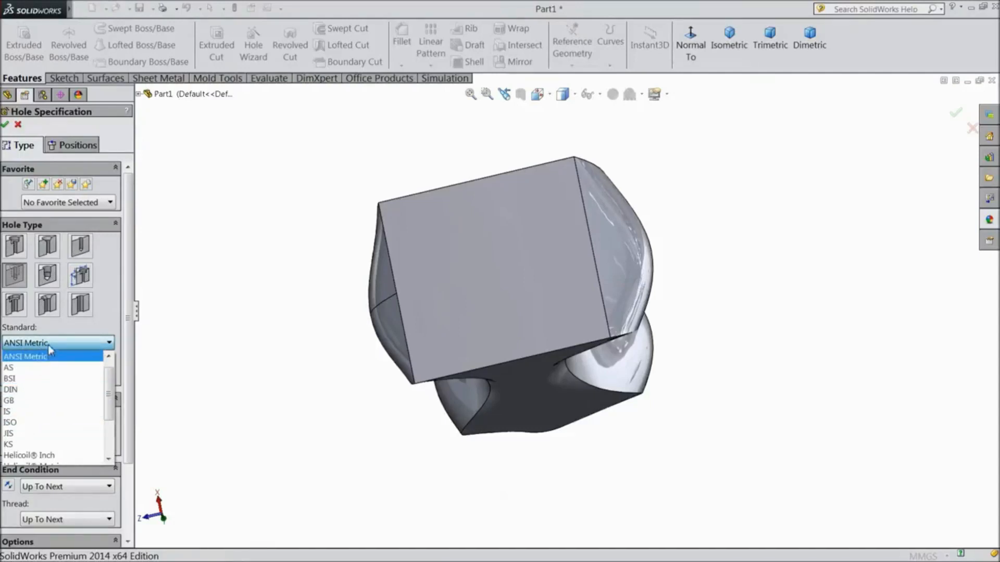
click(19, 422)
click(55, 378)
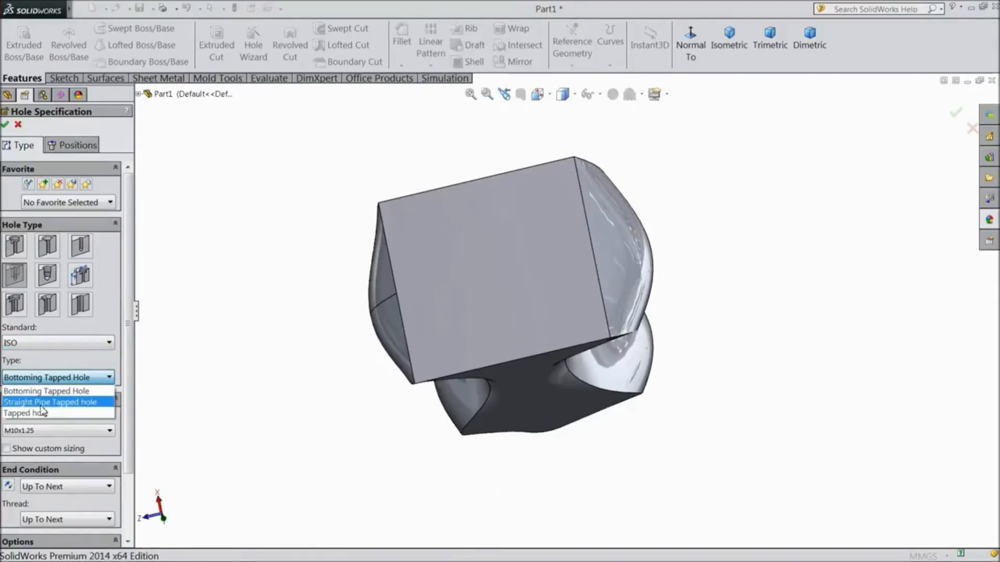
click(37, 380)
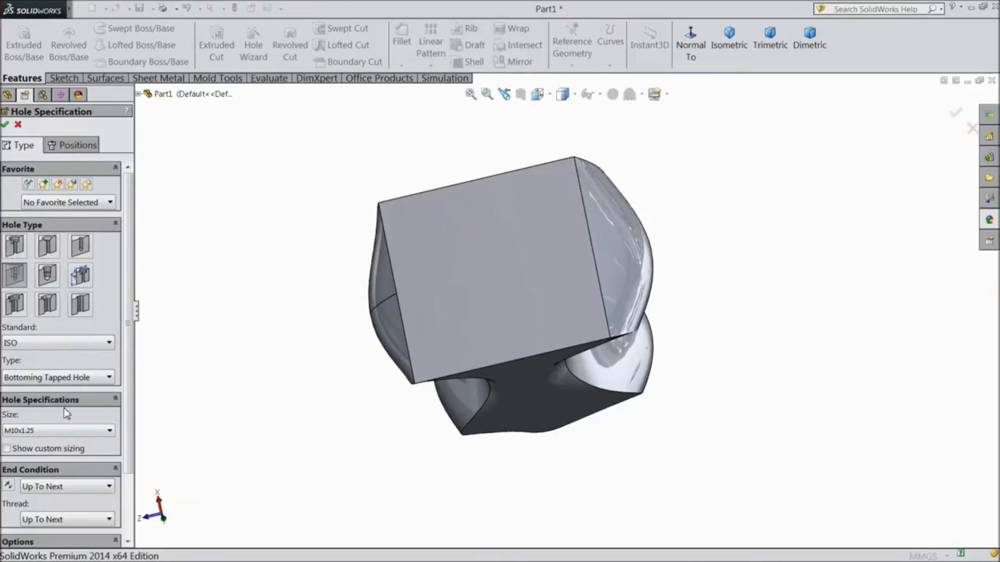
- Show custom sizing for the M10x1.25 tapped hole and set its end condition to Blind
scroll(52, 385, down, 3)
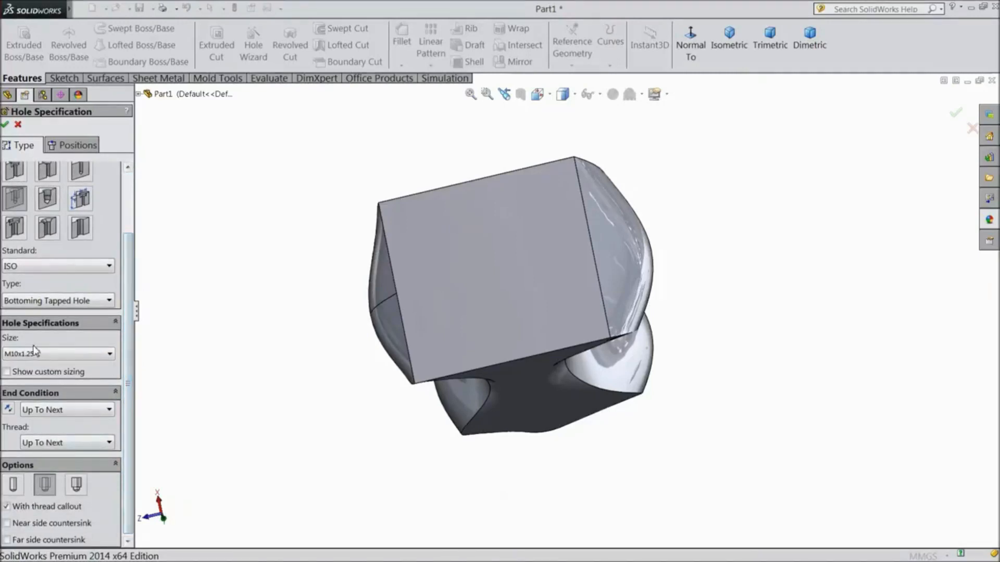
click(34, 353)
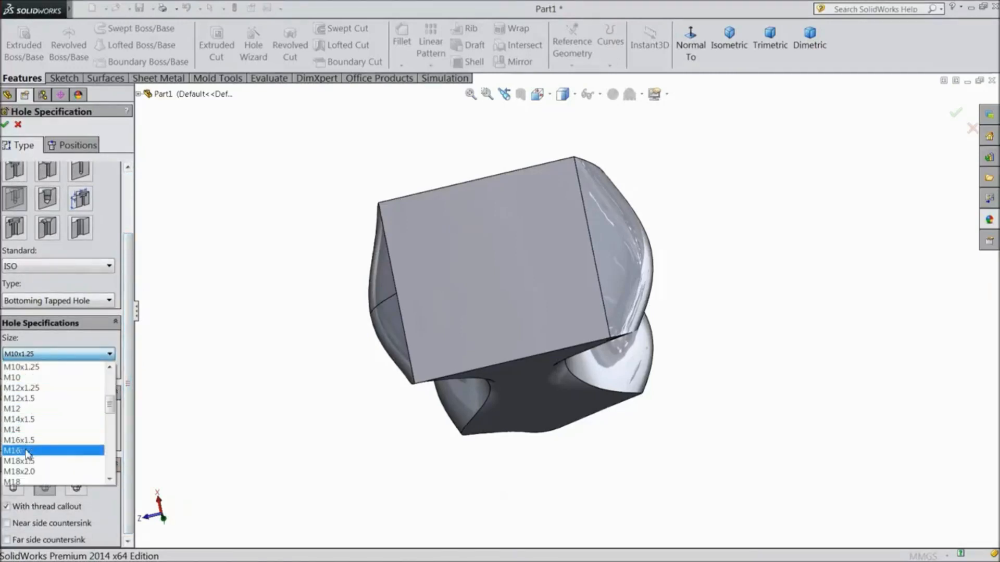
scroll(26, 458, down, 2)
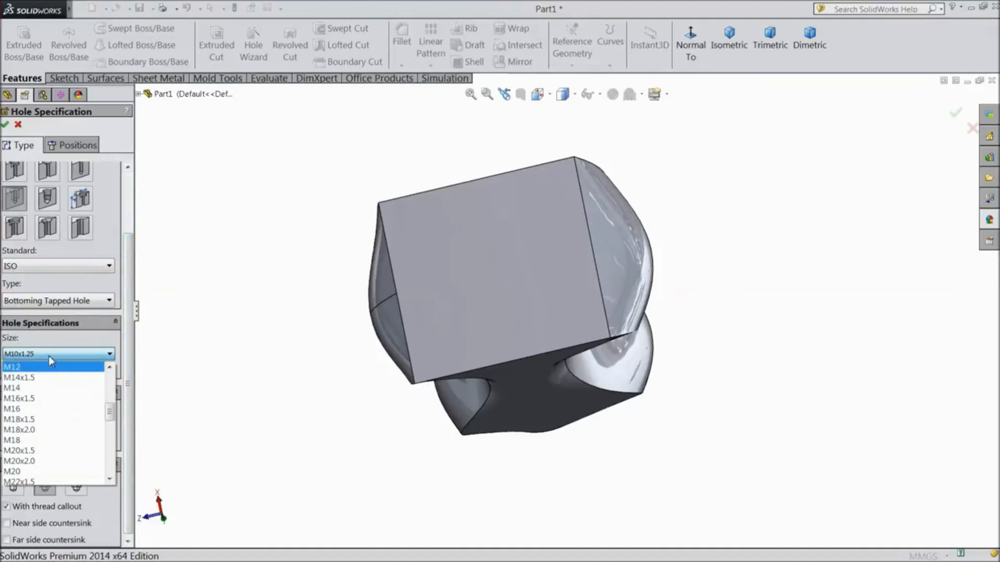
click(49, 356)
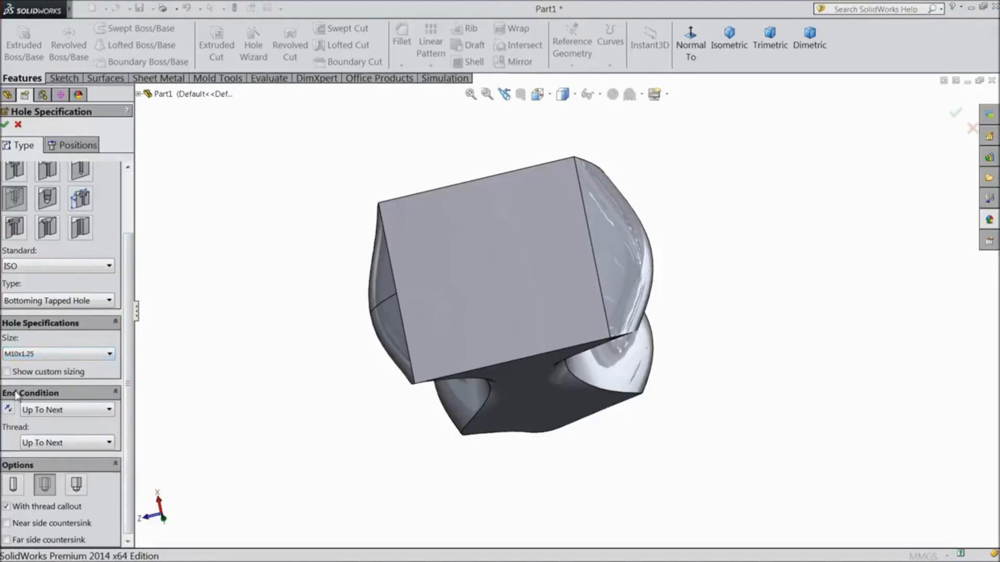
click(7, 372)
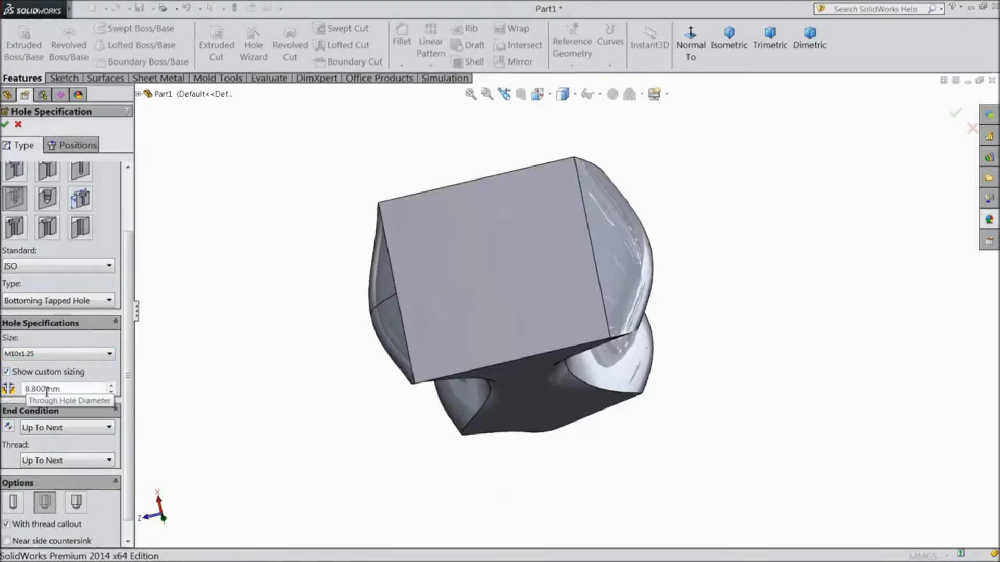
scroll(45, 399, down, 1)
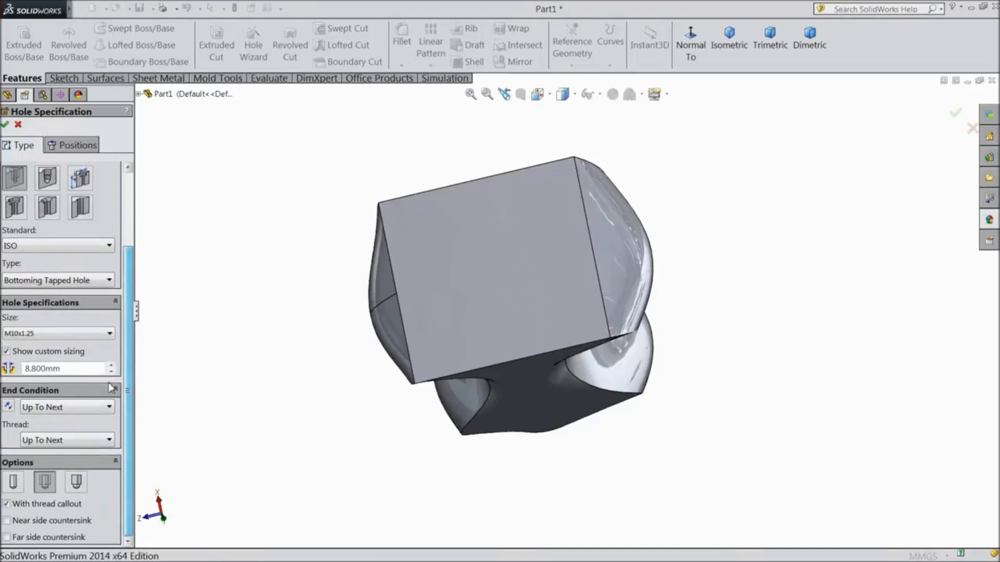
click(56, 409)
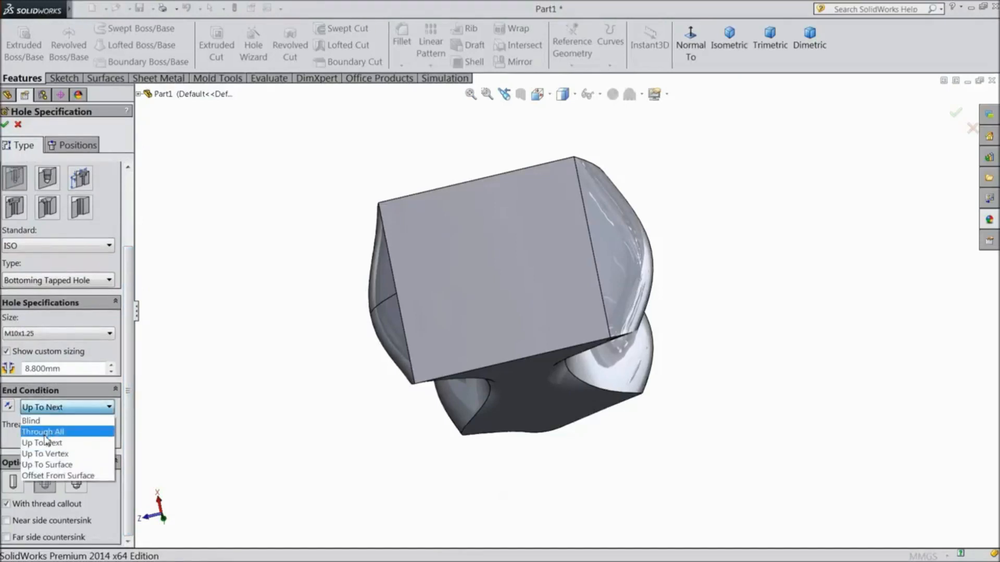
click(43, 409)
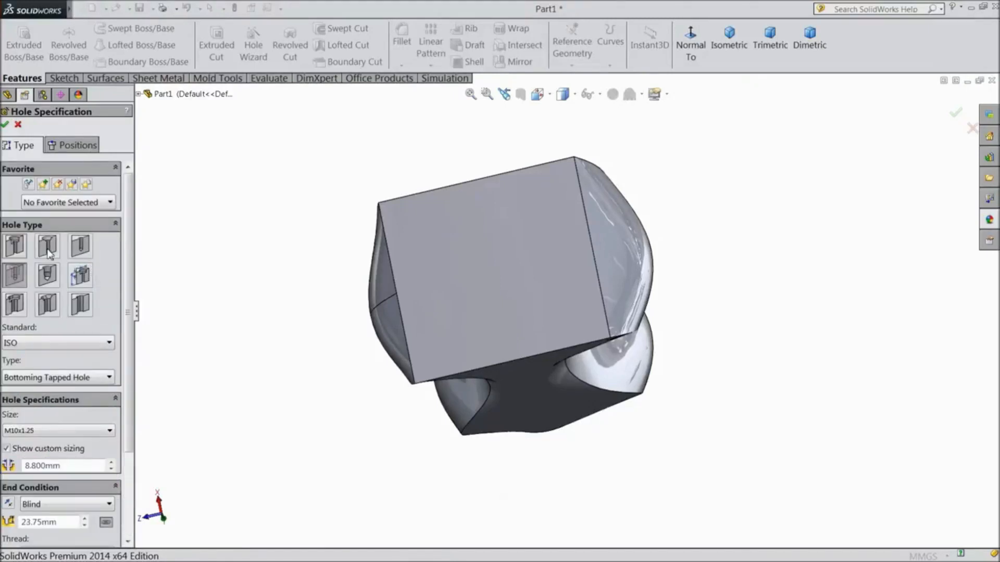
- Switch the hole type to countersink with the ISO standard and the CTSK Flat ISO 7046-1 screw type
click(48, 252)
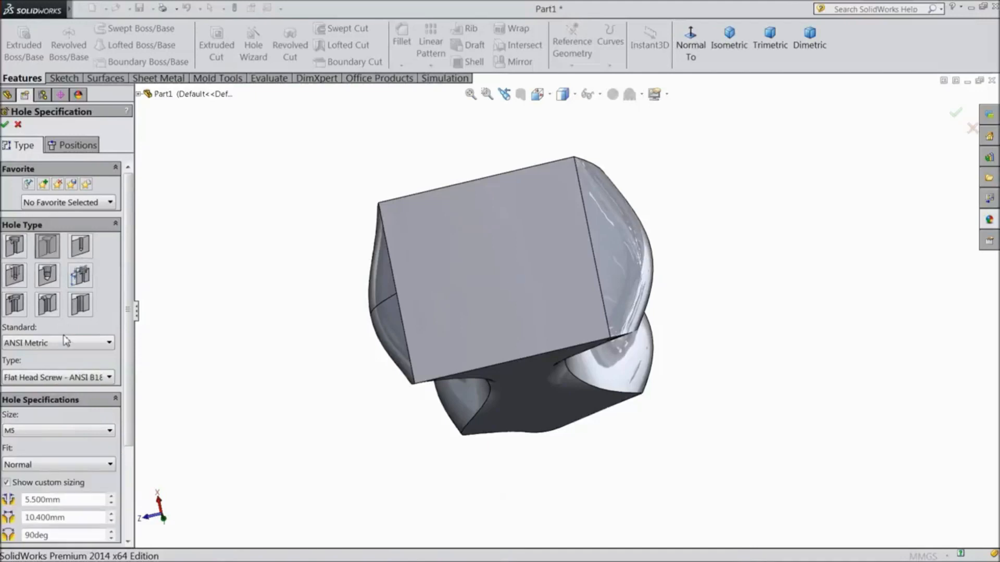
click(42, 347)
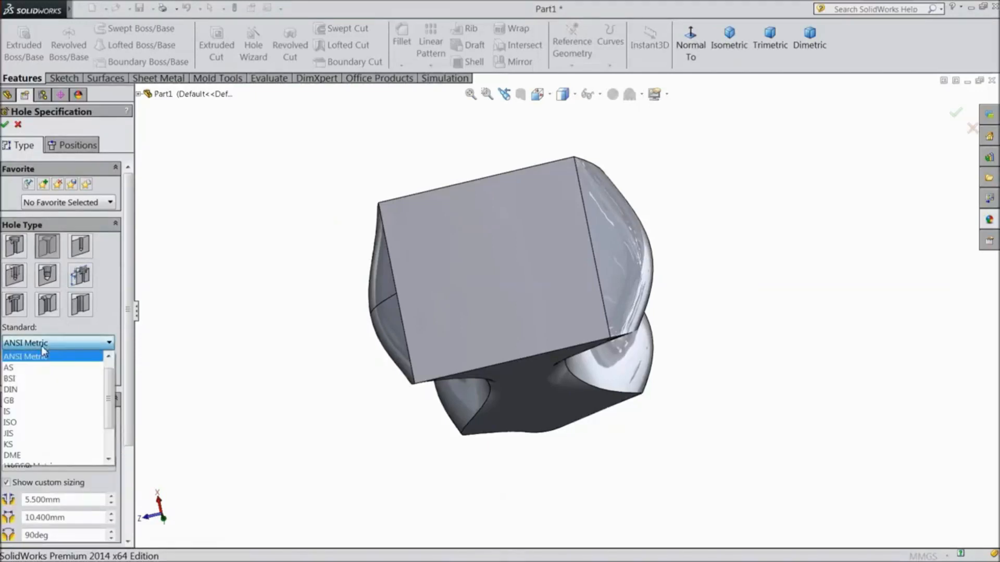
click(11, 423)
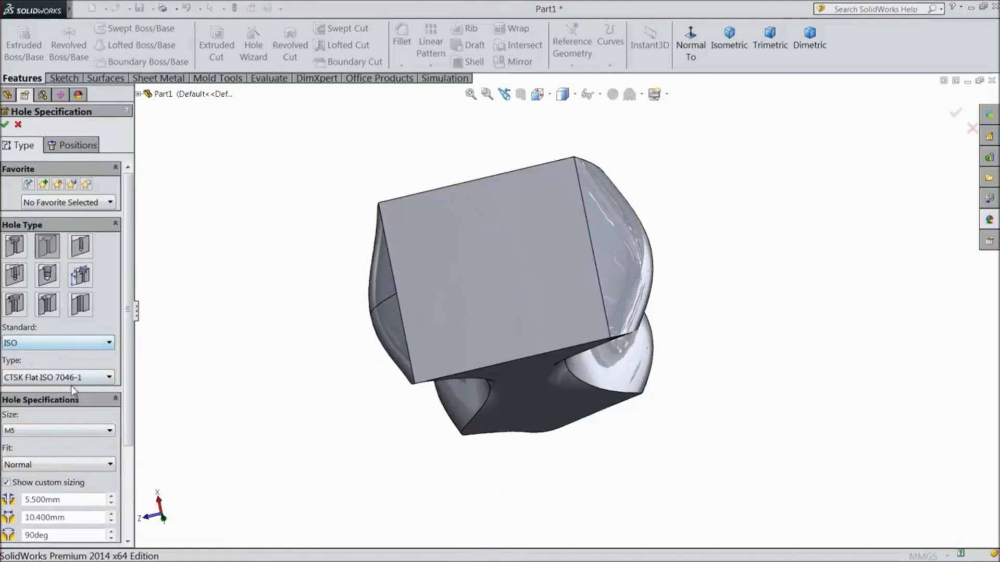
click(43, 379)
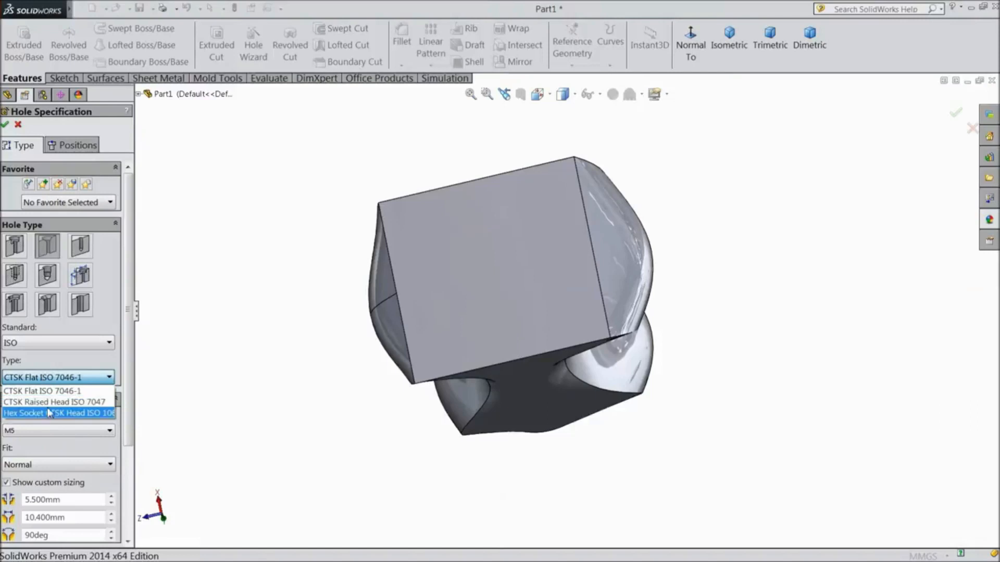
click(23, 384)
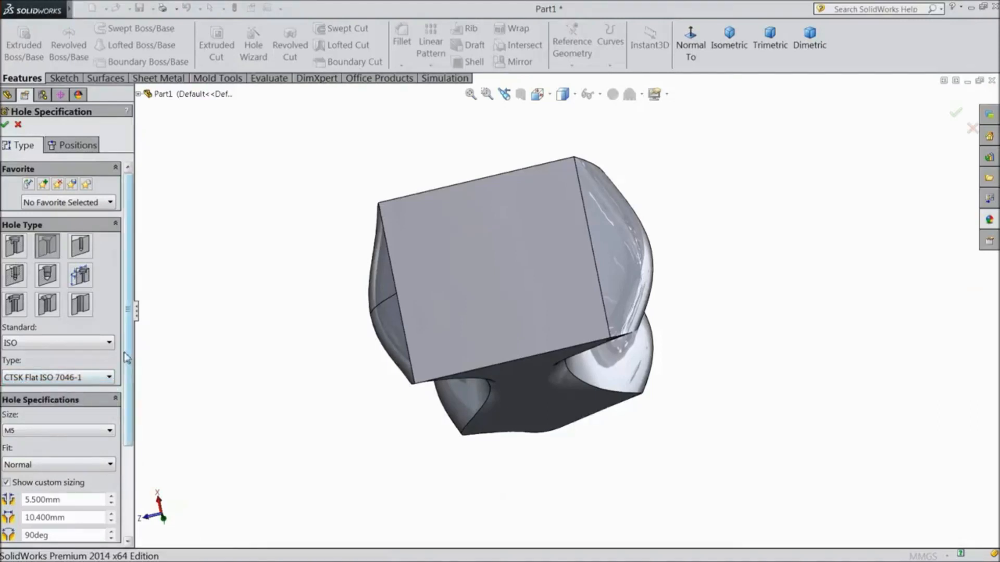
- Set the countersunk hole's size to M8 and keep the Normal fit
drag(128, 359, 129, 425)
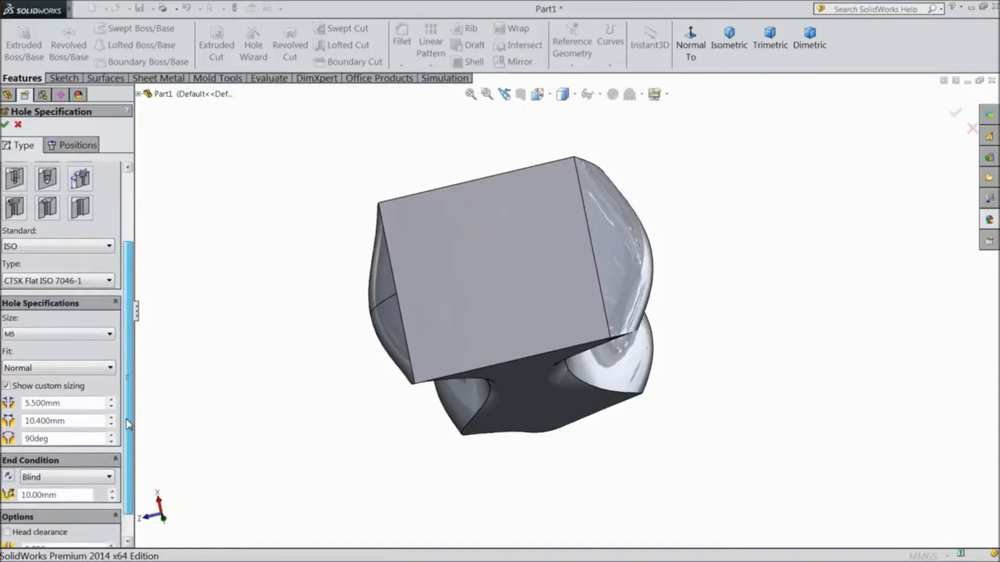
click(77, 336)
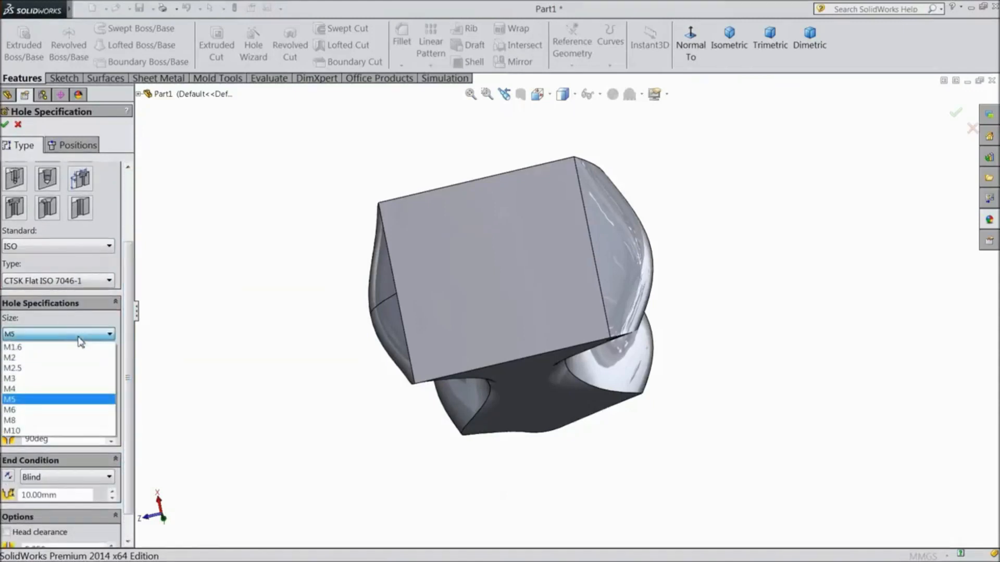
click(27, 422)
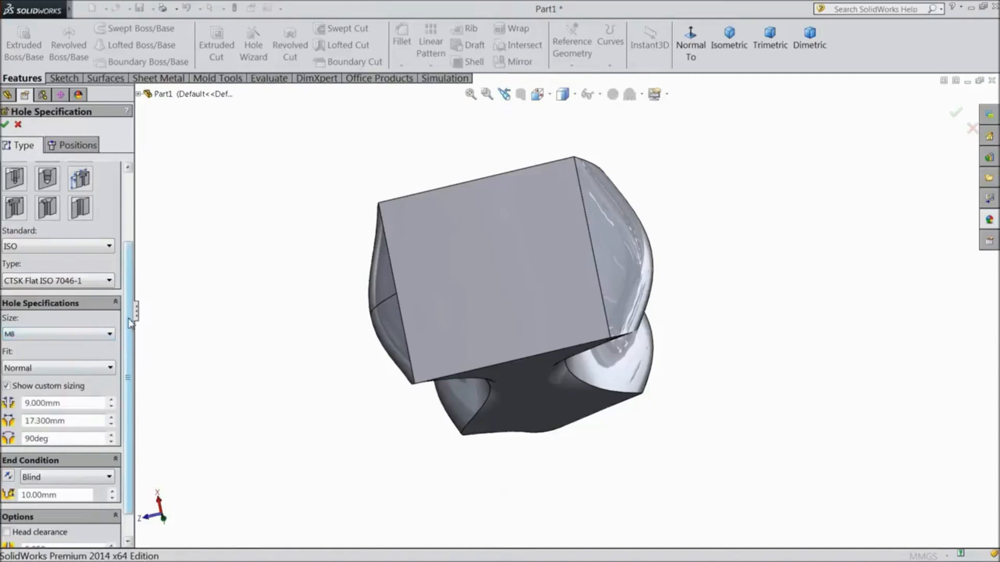
scroll(127, 358, down, 2)
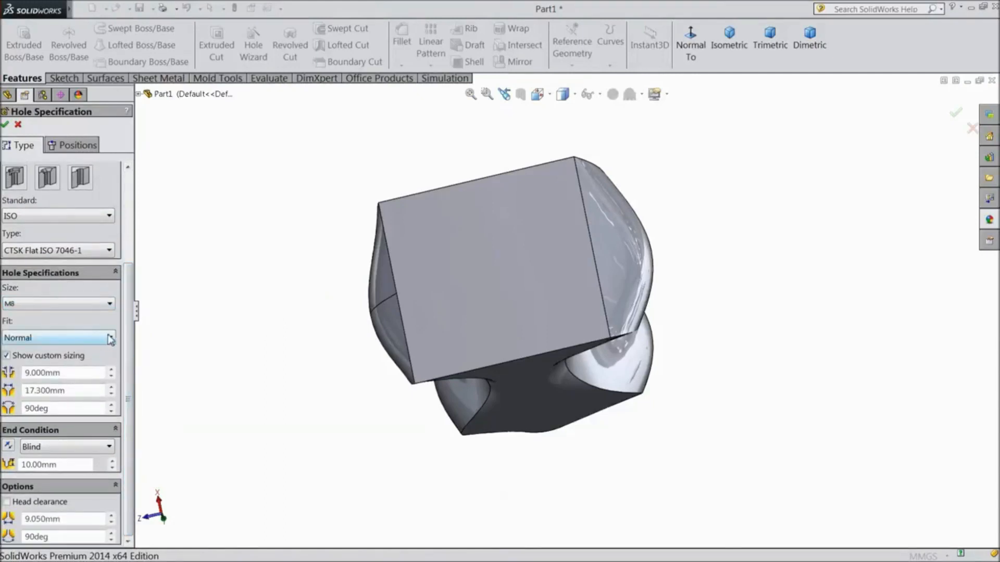
click(110, 338)
click(111, 340)
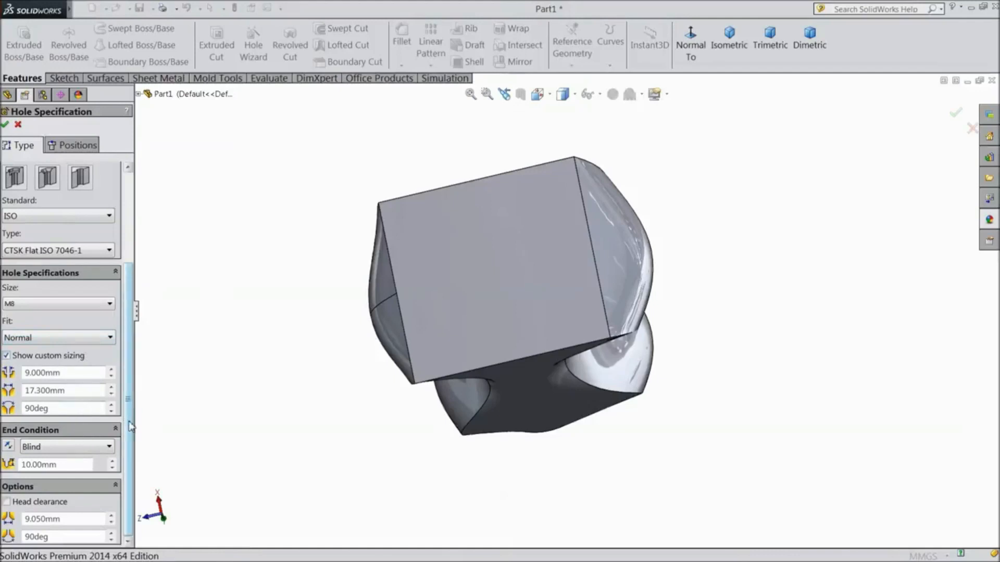
- Keep the countersunk hole's end condition as Blind and set its depth to 15 mm
click(42, 448)
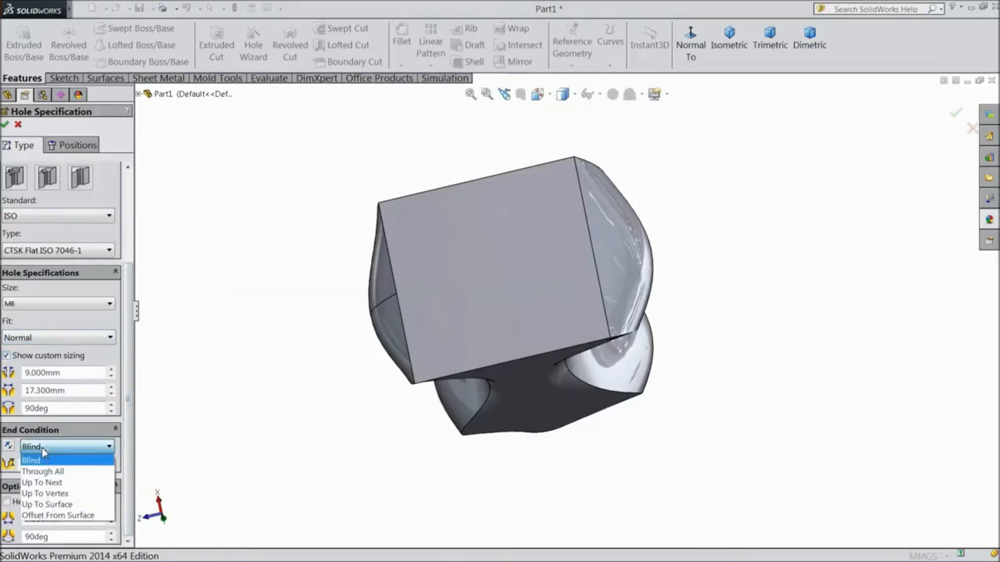
click(44, 457)
drag(61, 464, 3, 463)
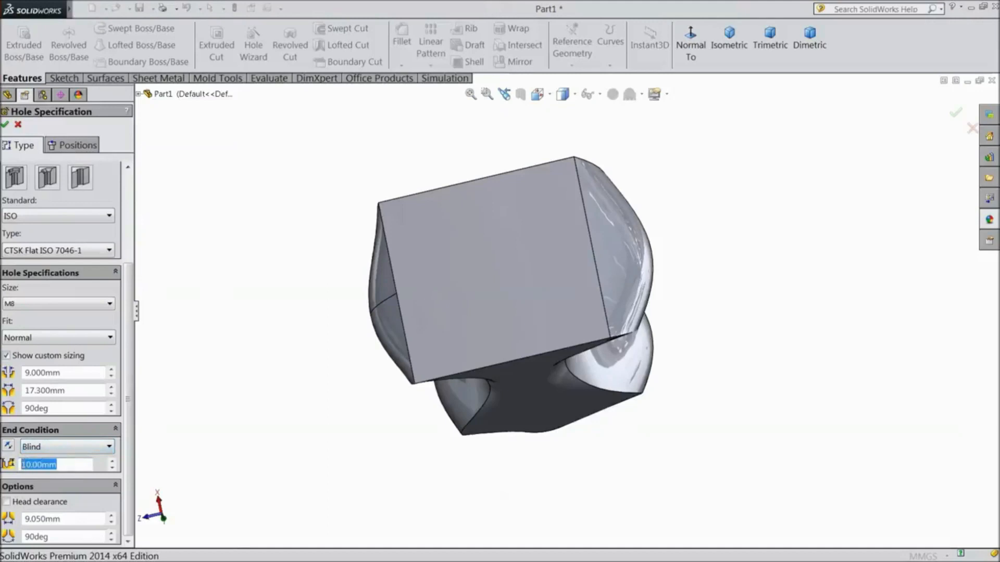
text(15)
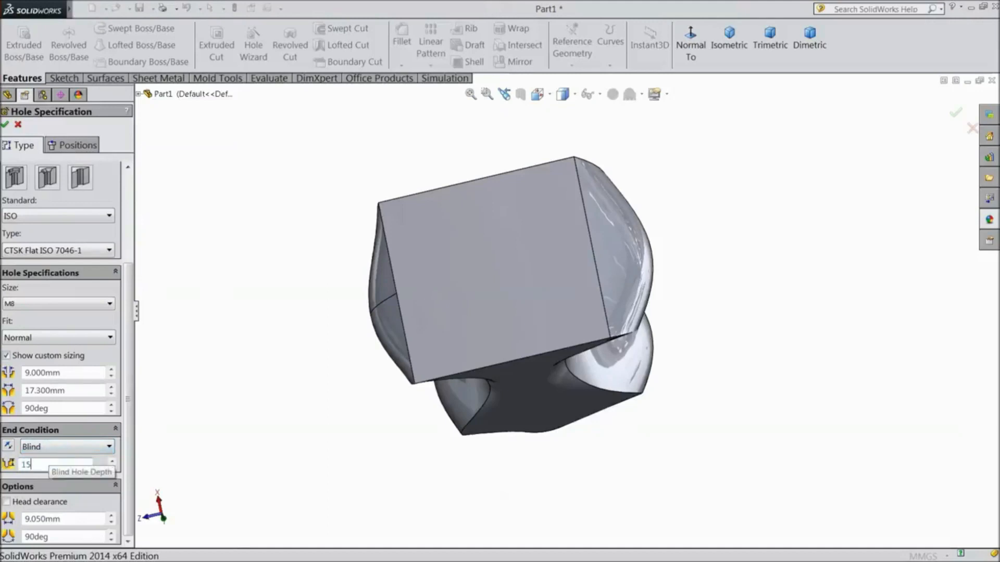
click(39, 479)
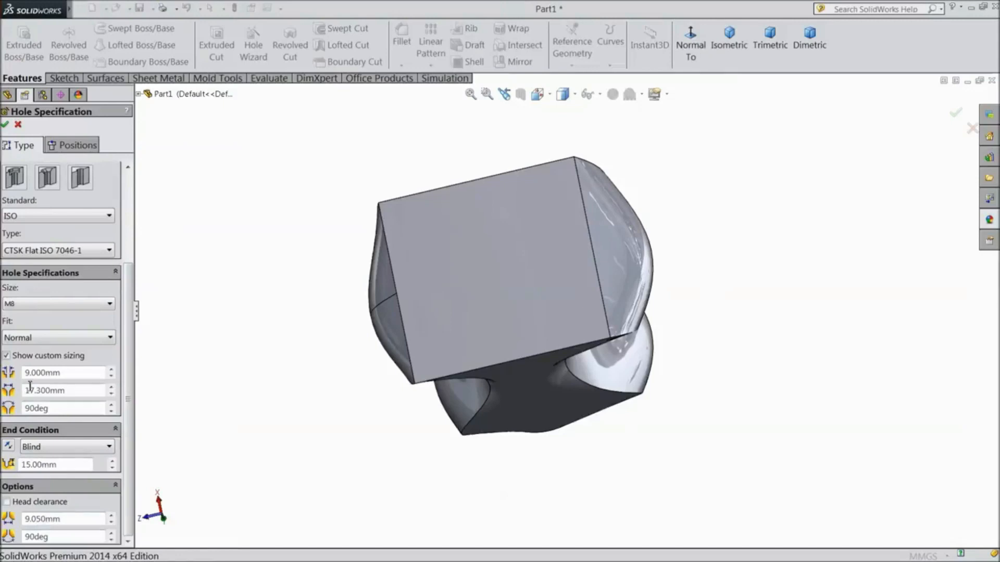
- Place four countersunk hole positions on the square bottom face, one near each corner
scroll(44, 221, up, 5)
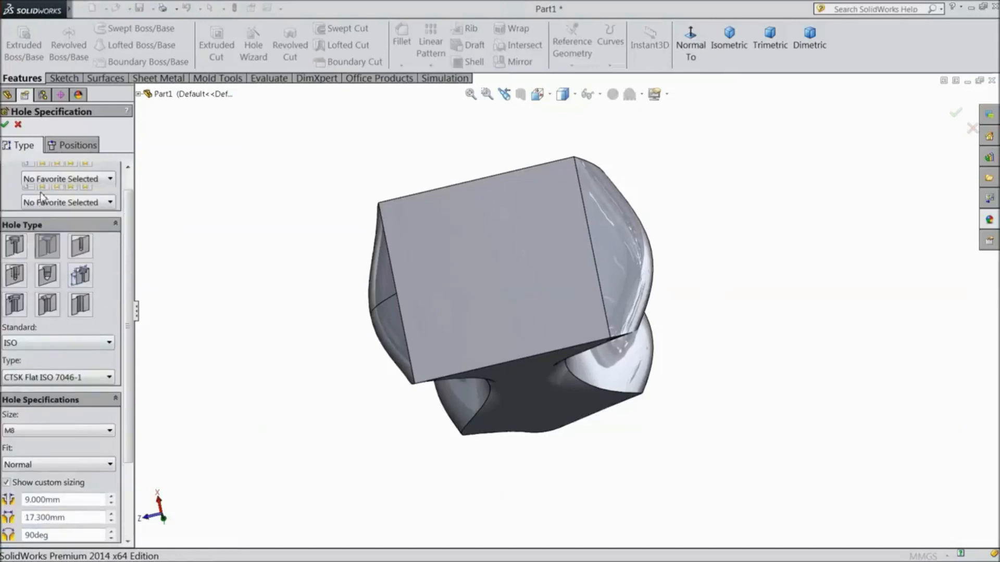
click(78, 145)
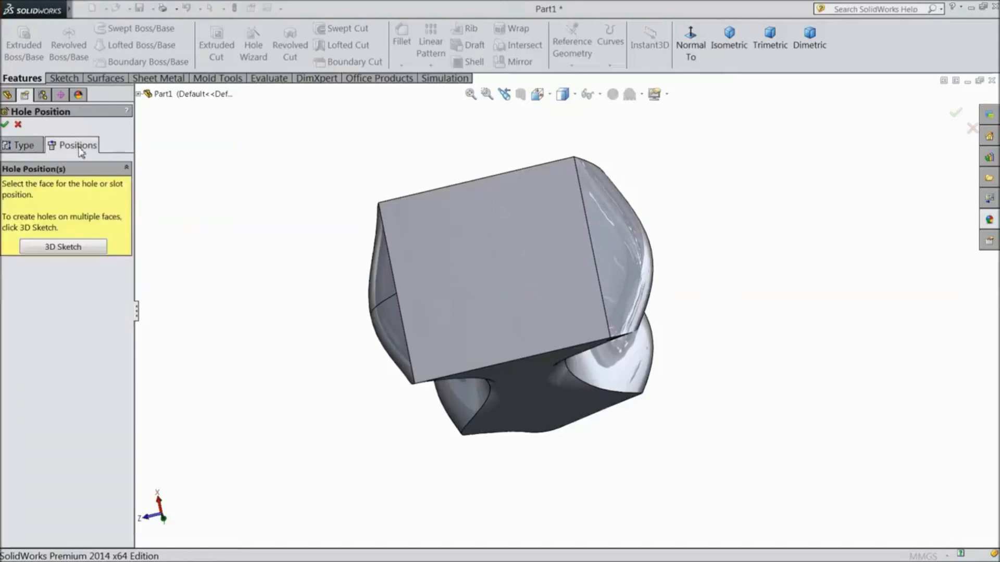
scroll(471, 265, down, 3)
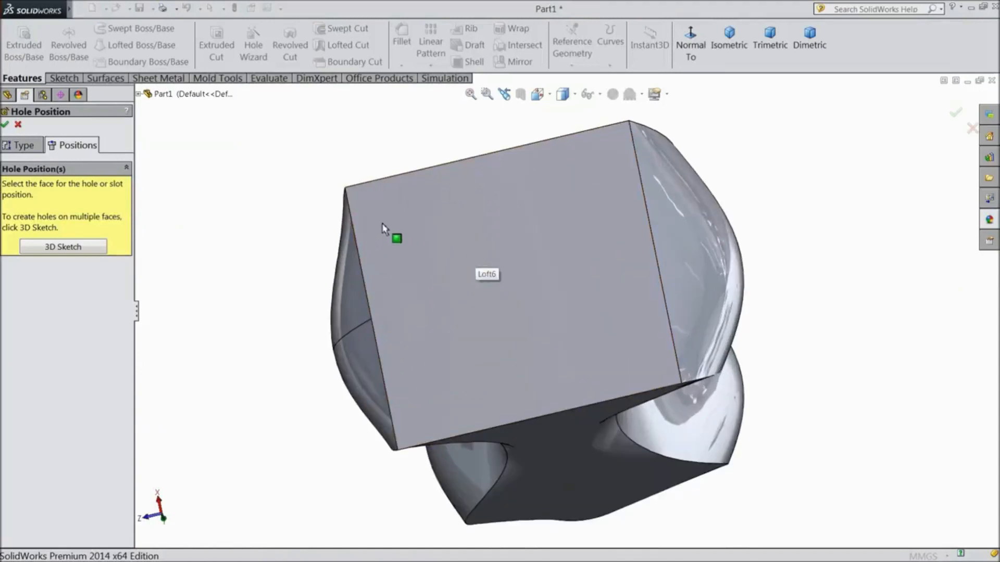
click(416, 228)
click(417, 233)
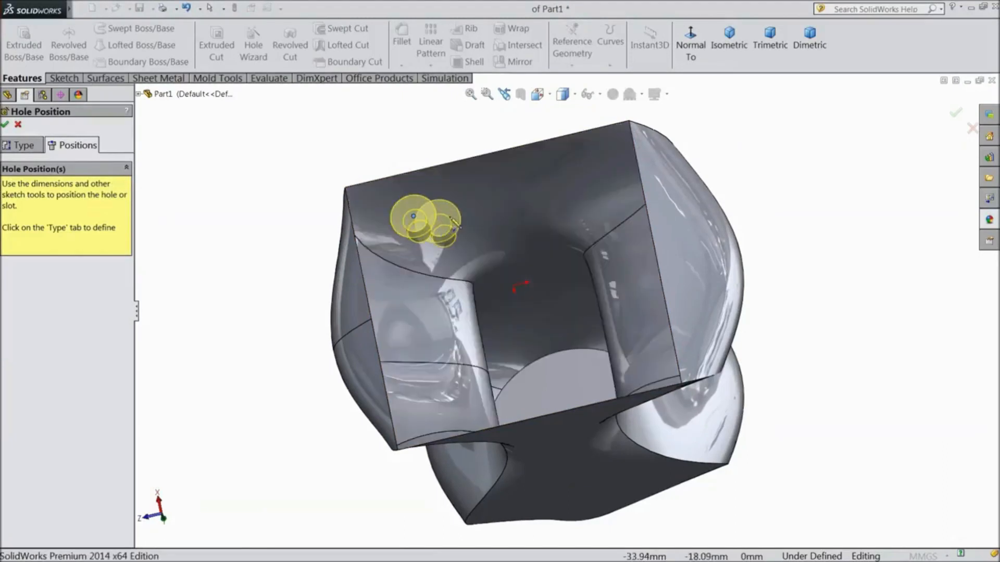
click(582, 178)
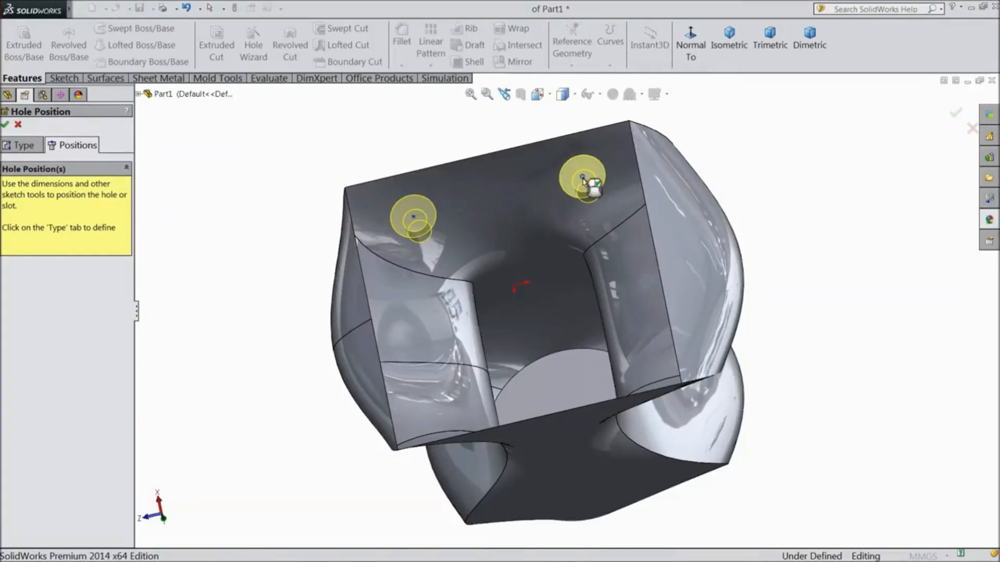
click(607, 332)
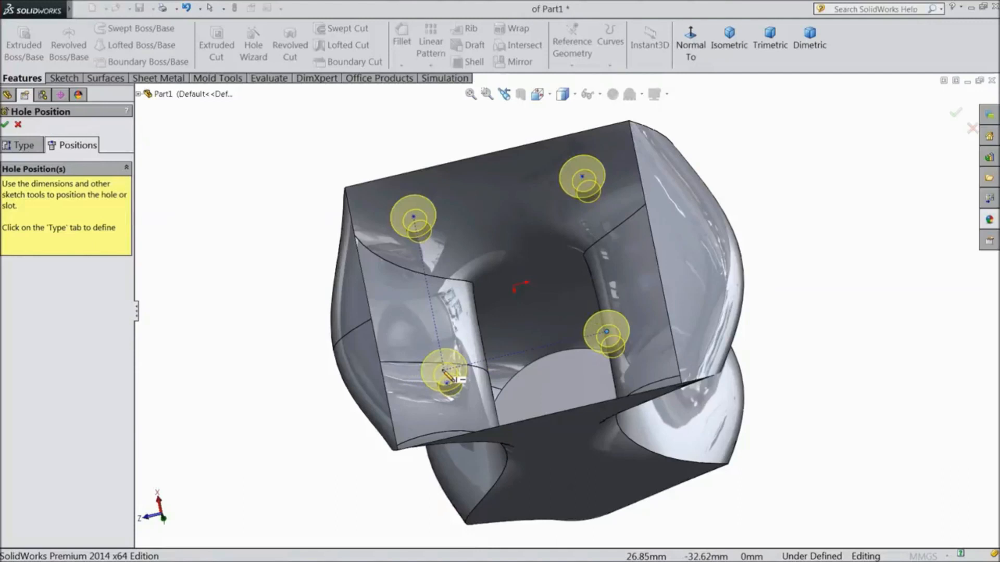
click(444, 370)
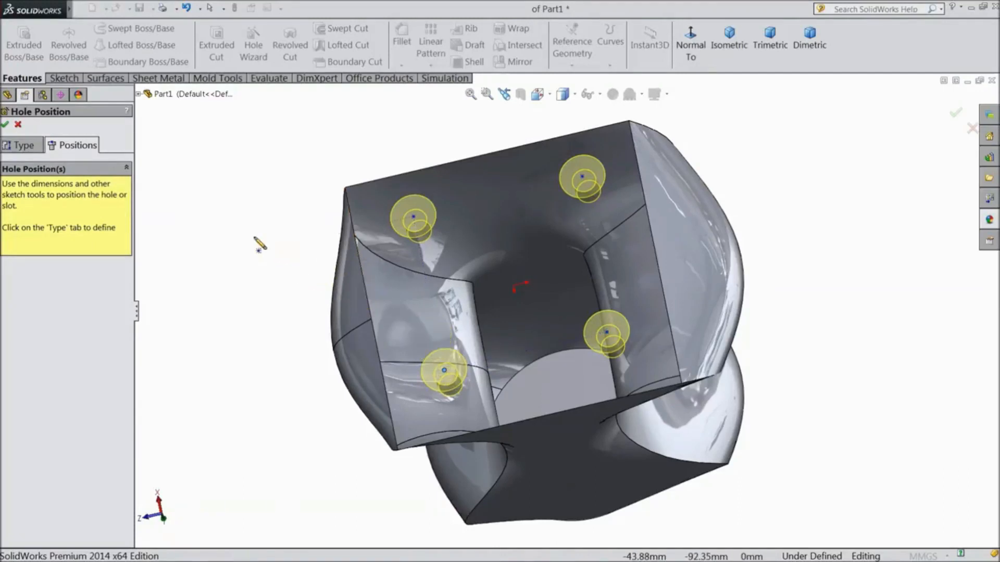
- Dimension the upper-right hole point 25 mm from the face's right edge
click(67, 79)
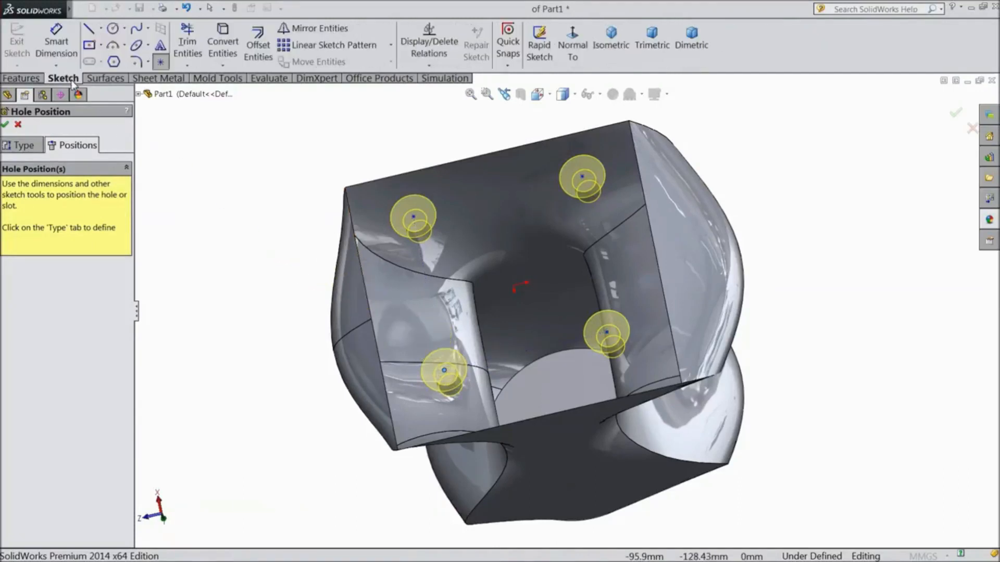
click(59, 51)
scroll(540, 203, down, 3)
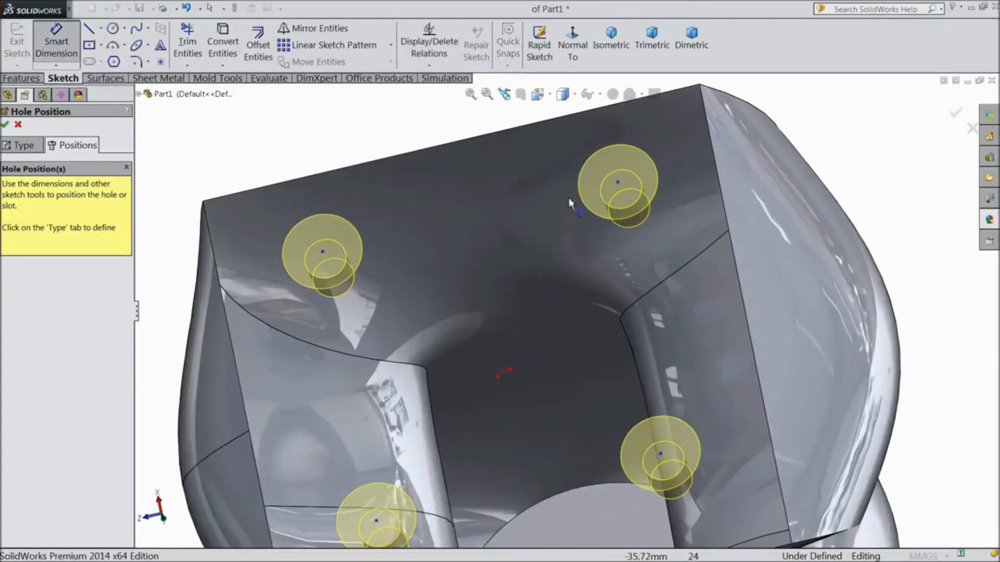
click(617, 184)
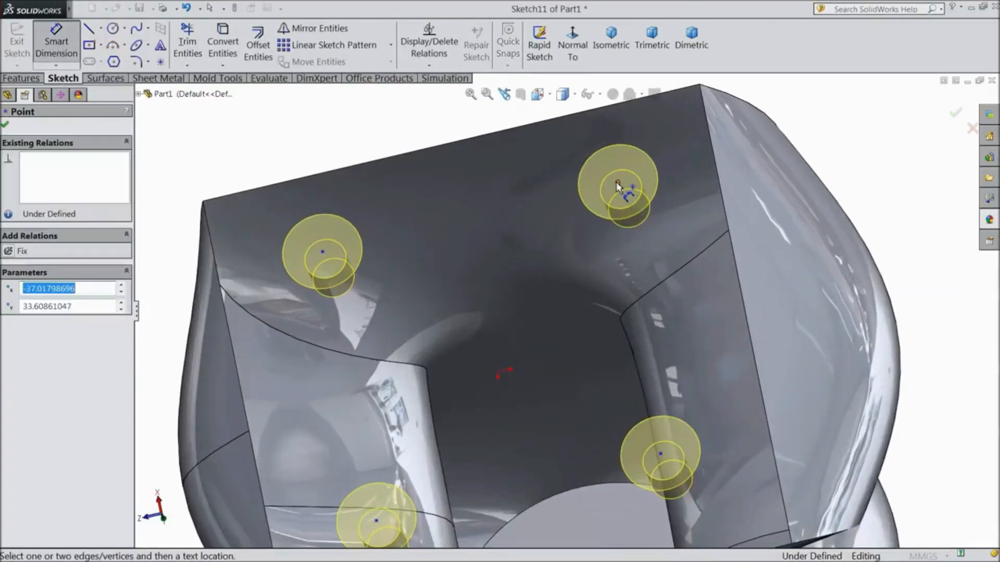
click(721, 195)
scroll(692, 178, up, 3)
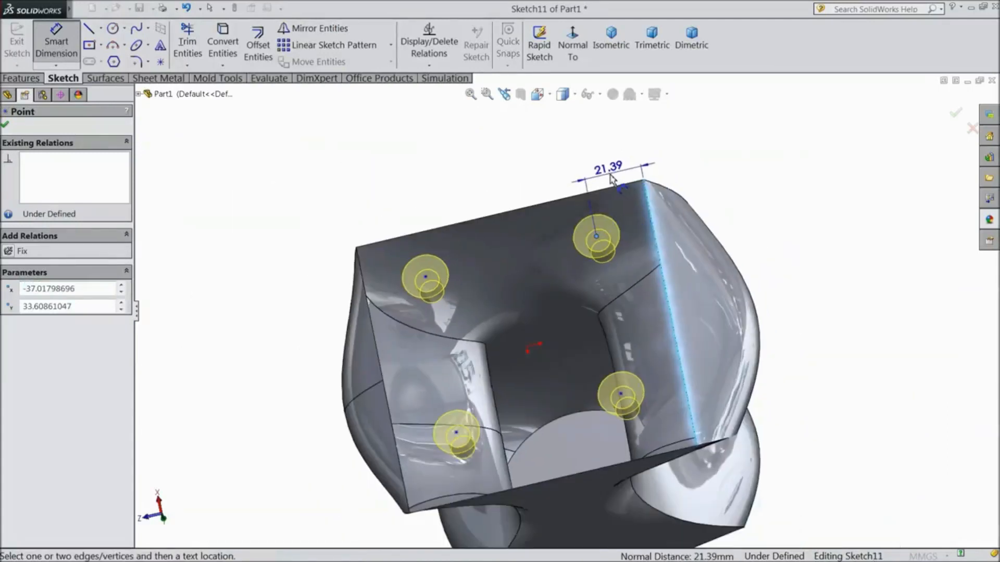
click(604, 165)
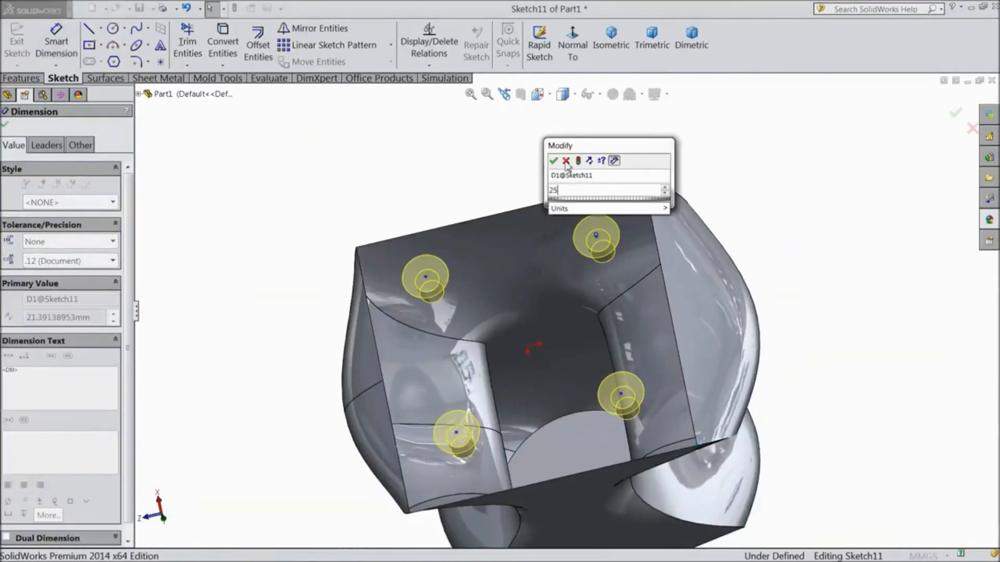
click(554, 159)
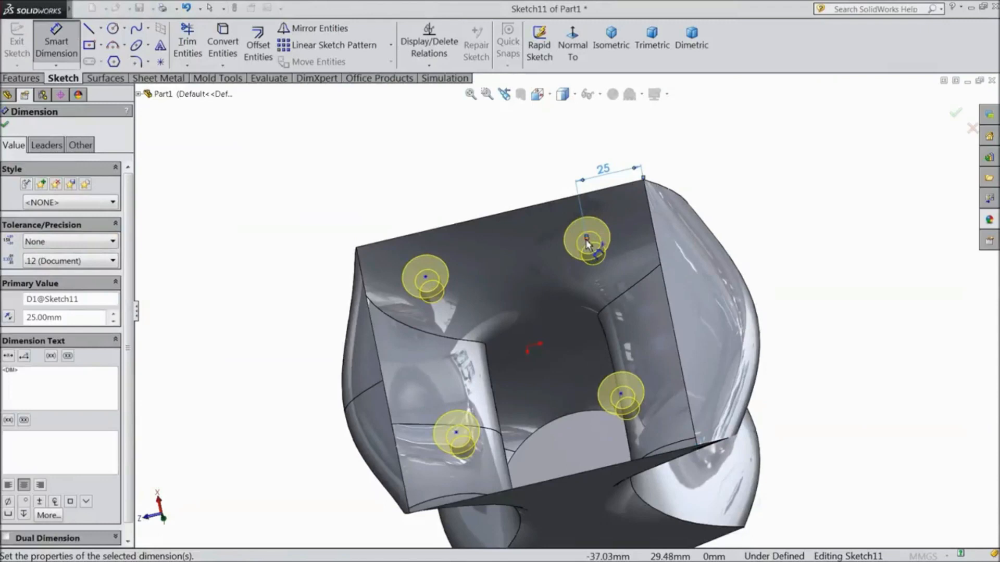
- Dimension the upper-right hole point 25 mm from the face's upper edge
click(587, 237)
click(607, 188)
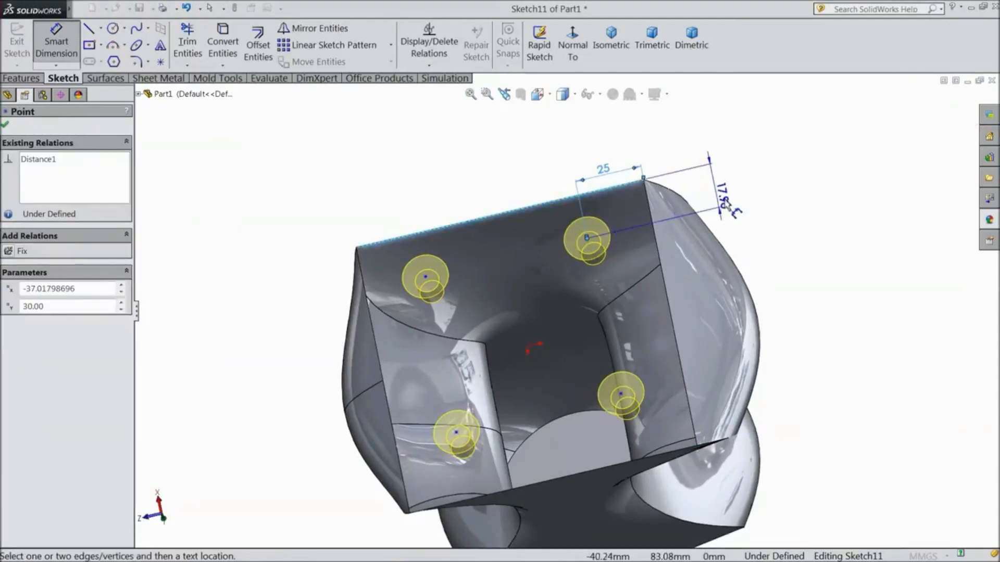
click(726, 187)
text(25)
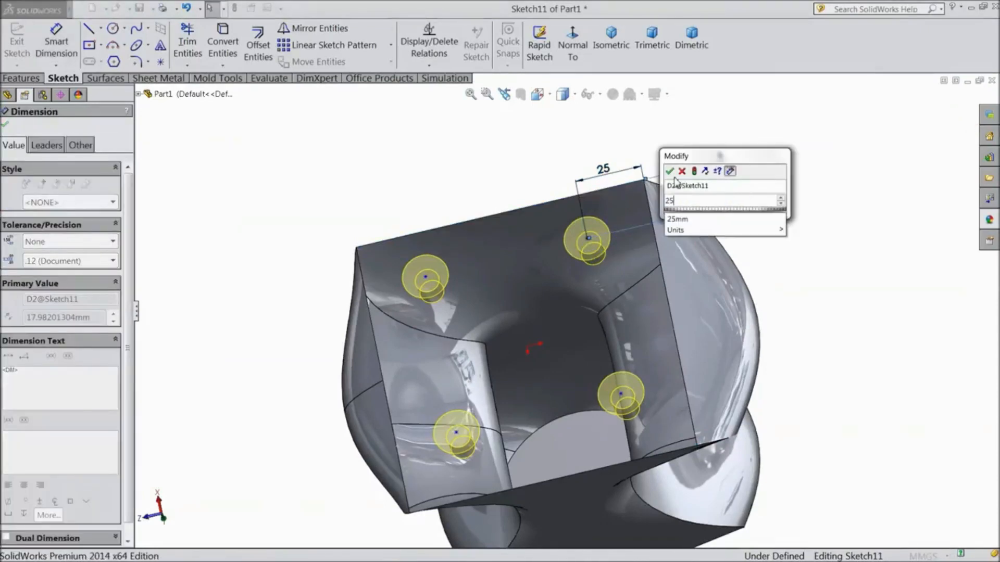
click(669, 171)
- Dimension the upper-left hole point 25 mm from the face's upper edge
scroll(453, 310, down, 5)
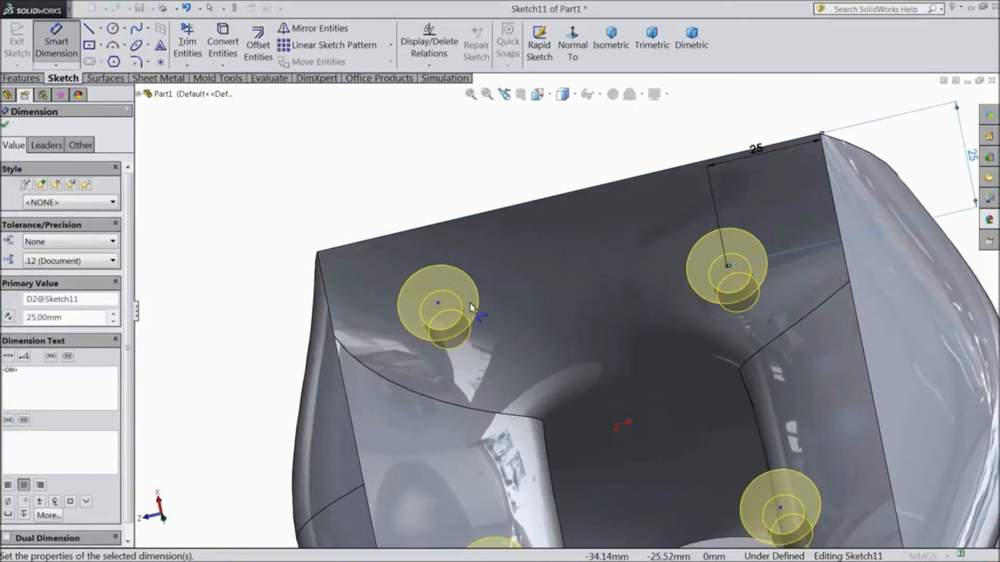
click(450, 301)
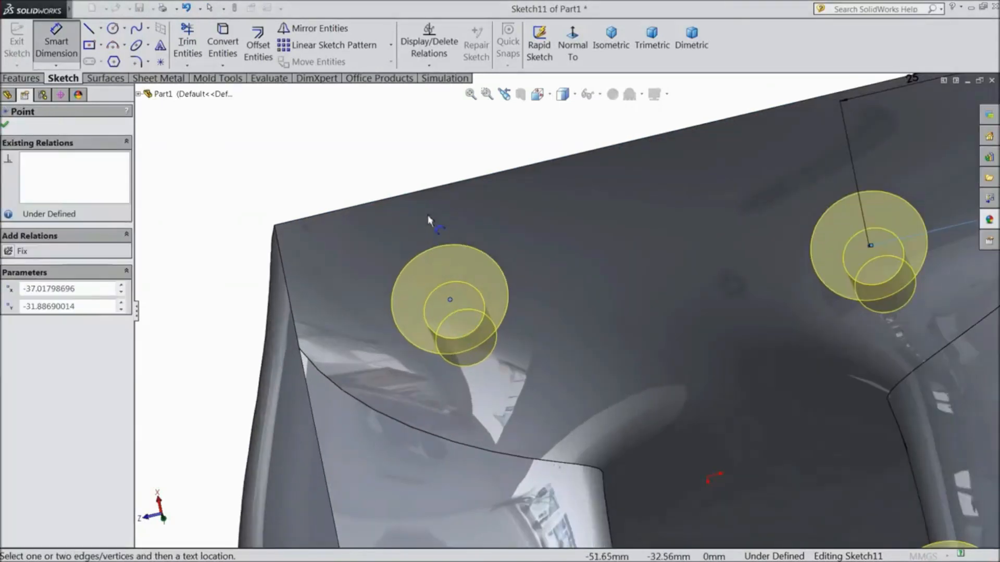
click(434, 195)
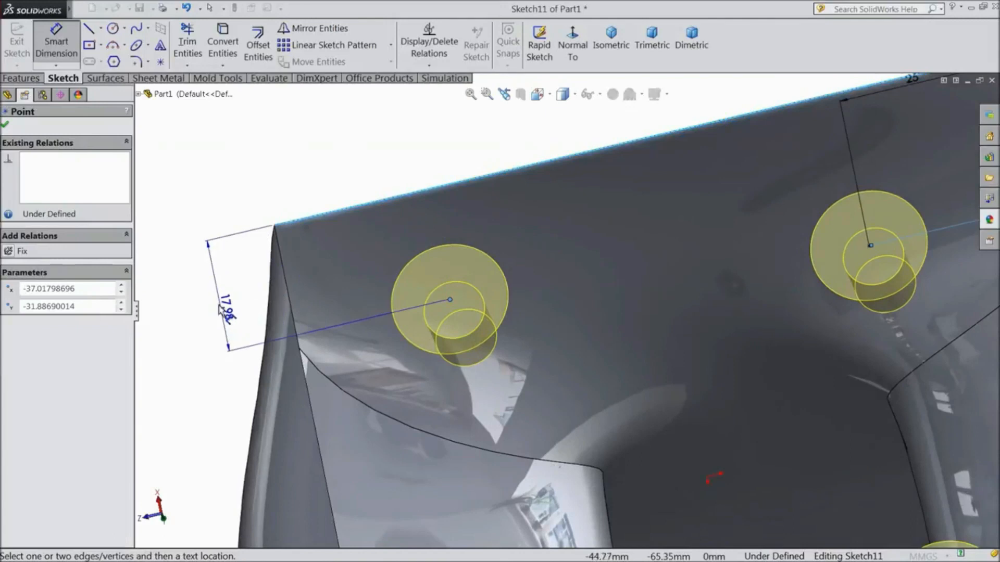
click(219, 302)
text(25)
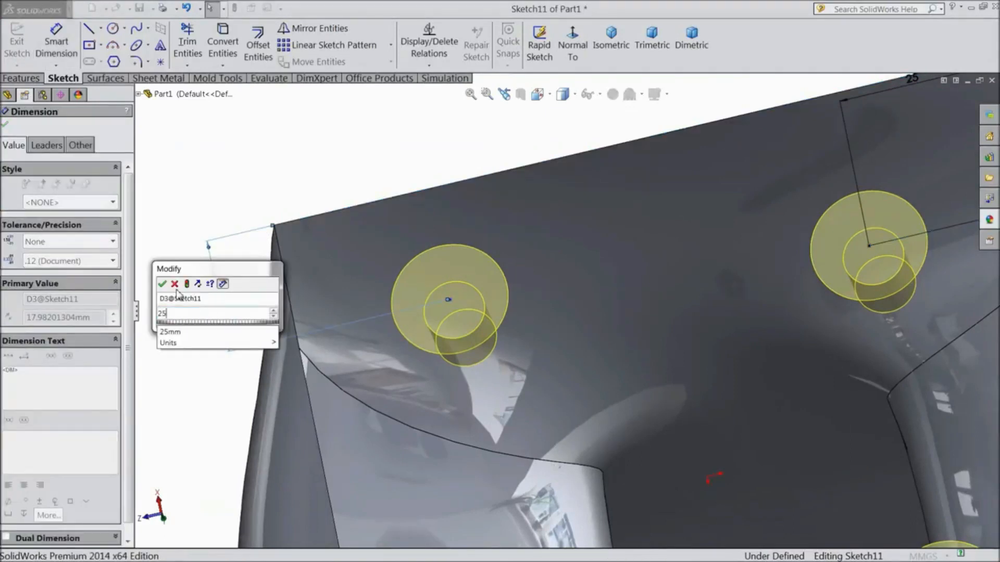
click(162, 285)
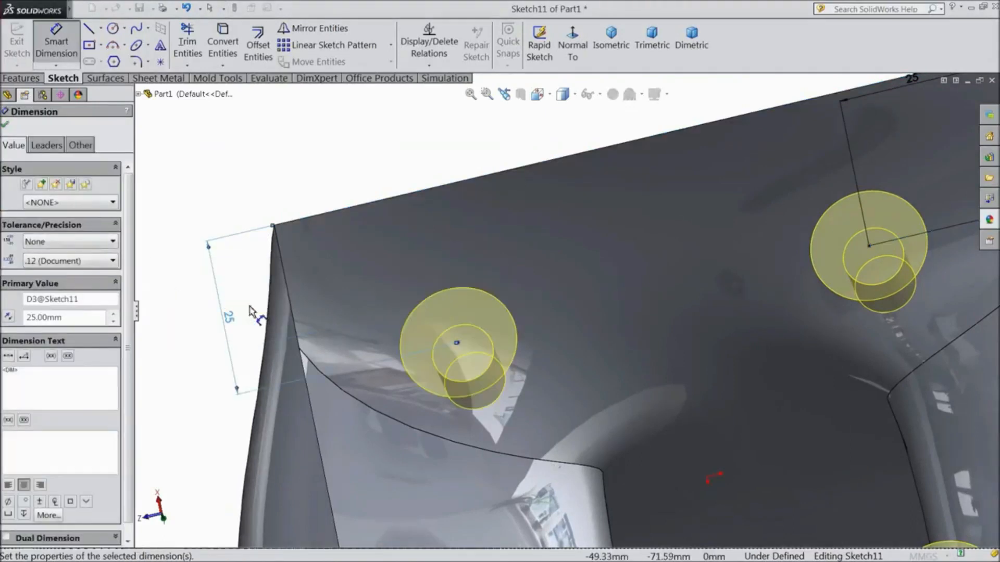
- Dimension the upper-left hole point 25 mm from the face's left edge
click(458, 344)
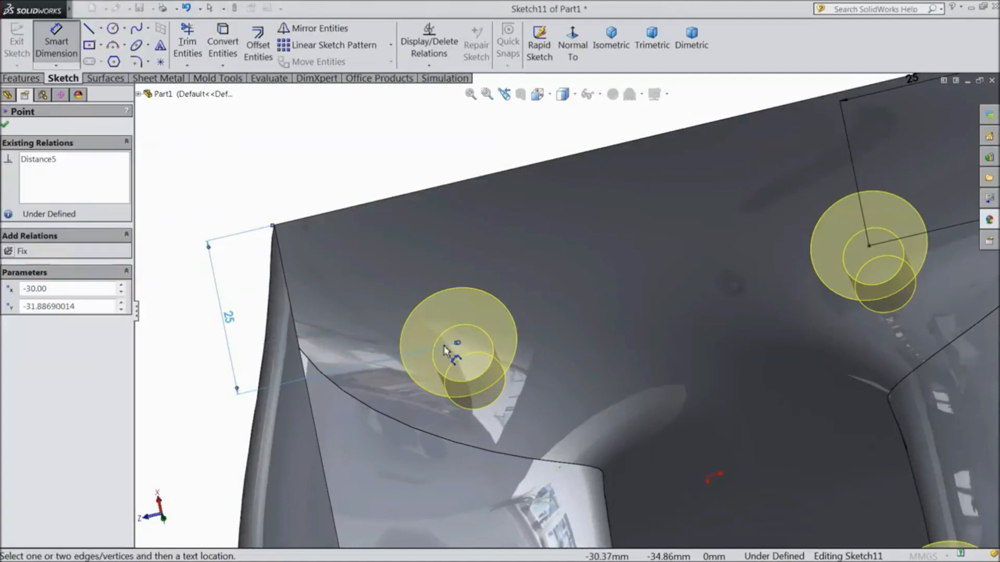
click(300, 357)
click(338, 190)
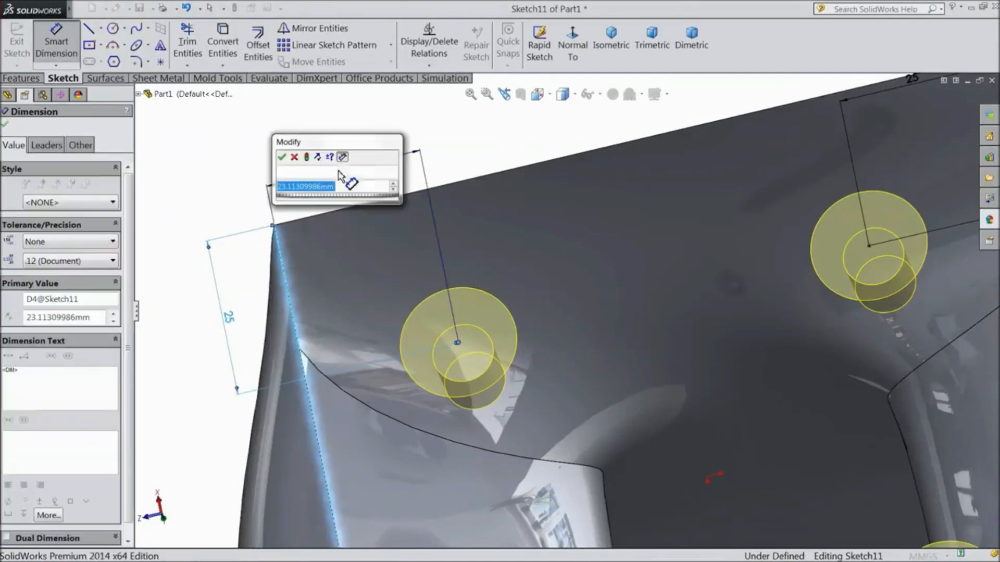
text(25)
click(282, 157)
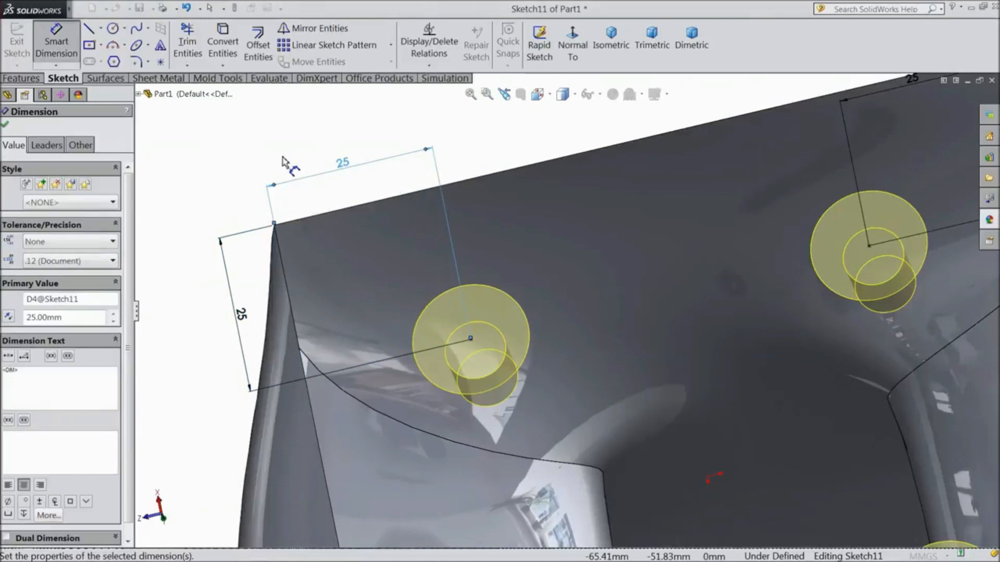
- Finish dimensioning the hole positions and create the four M8 countersunk holes
scroll(330, 248, up, 5)
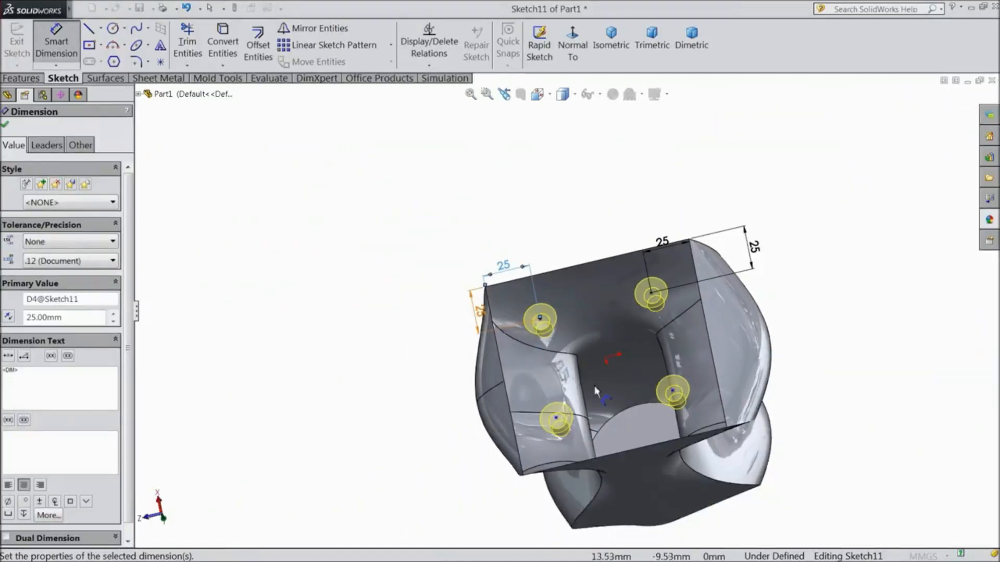
scroll(633, 382, down, 1)
scroll(656, 374, down, 1)
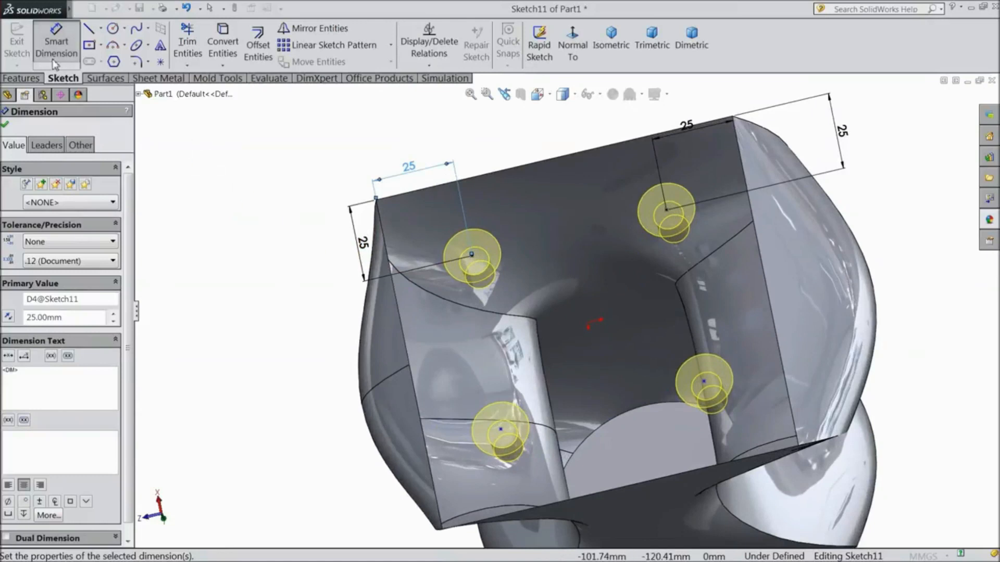
click(7, 126)
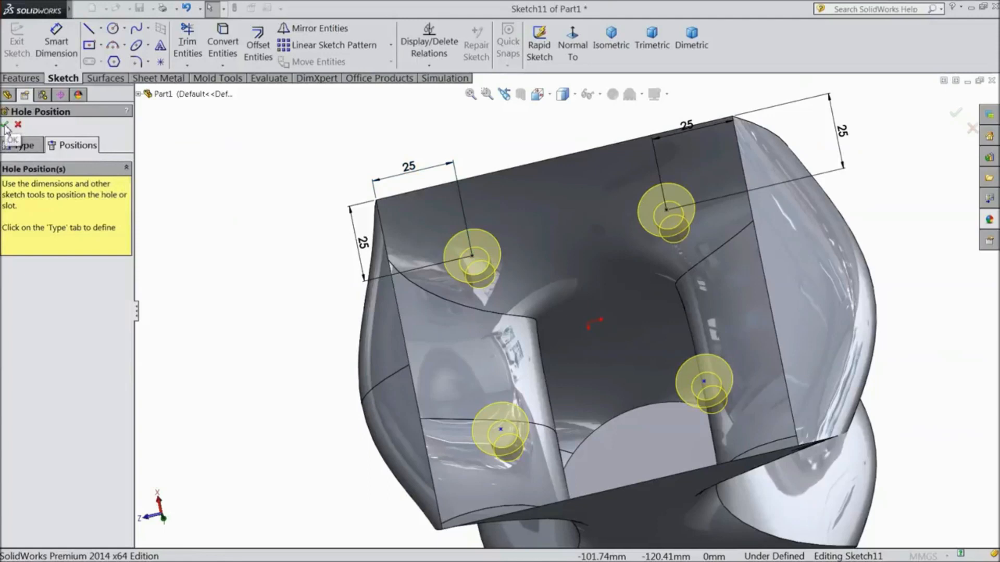
click(7, 125)
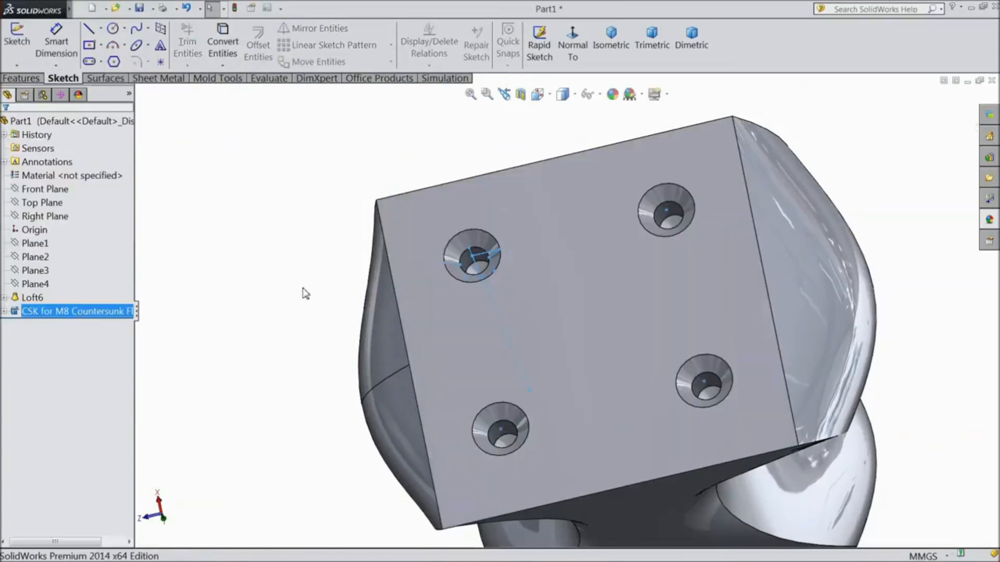
- Start a linear pattern of the countersunk hole feature with the square face's upper edge as Direction 1
middle_drag(642, 284, 637, 242)
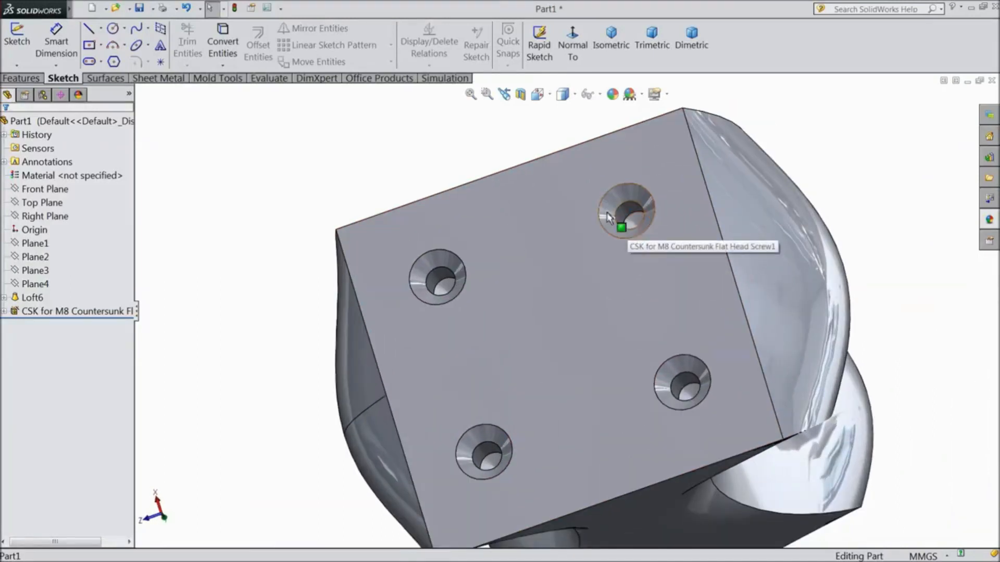
click(21, 78)
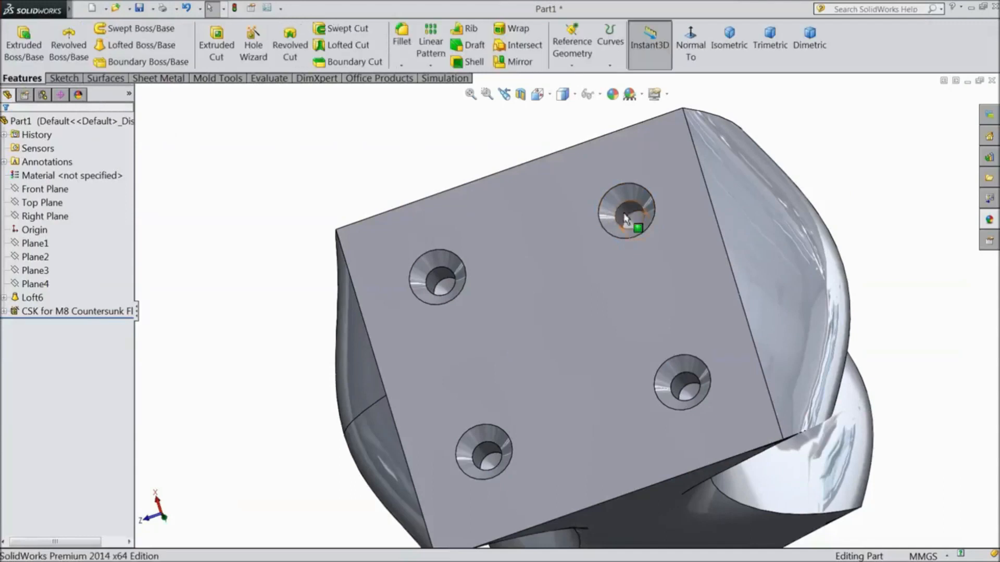
click(610, 223)
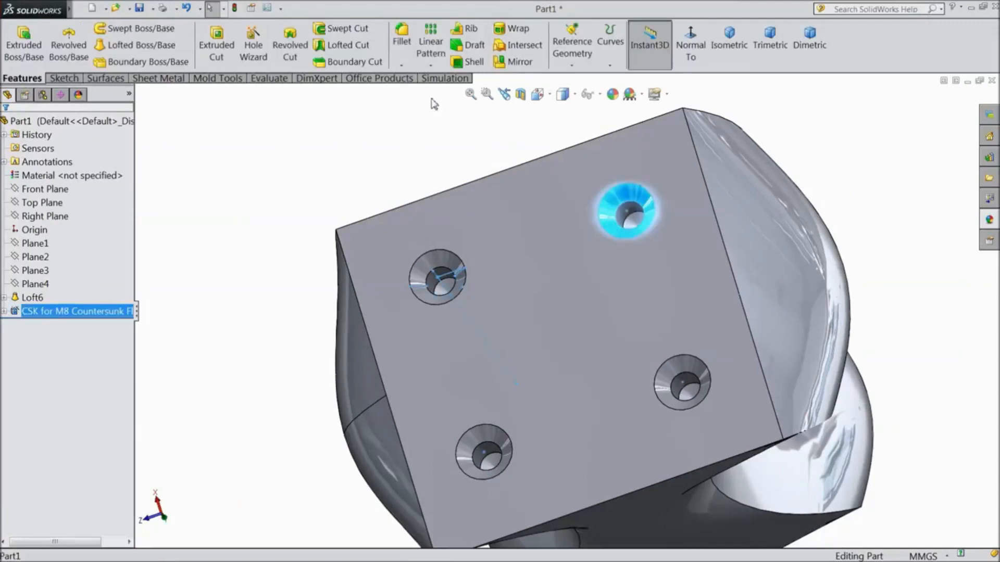
click(431, 66)
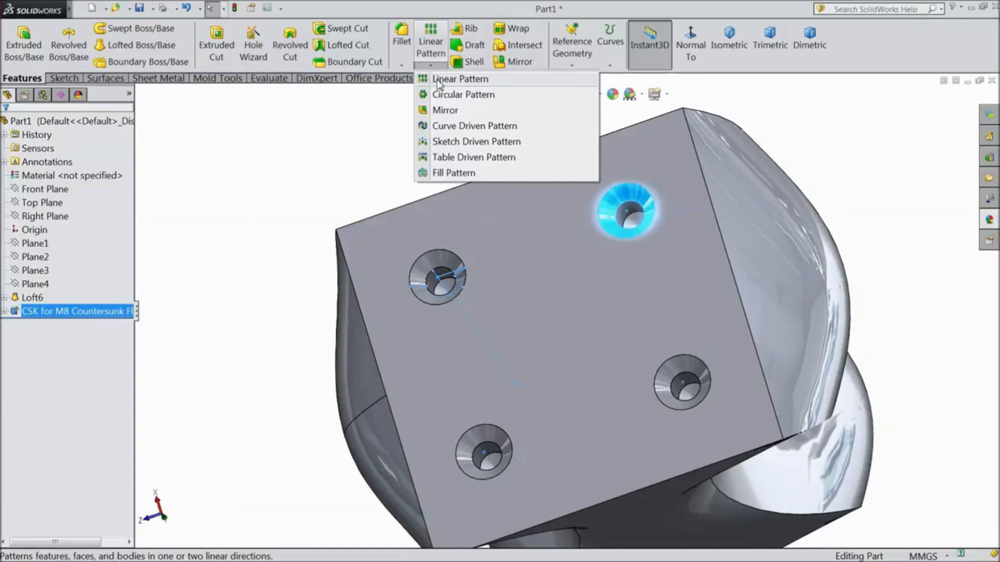
click(439, 81)
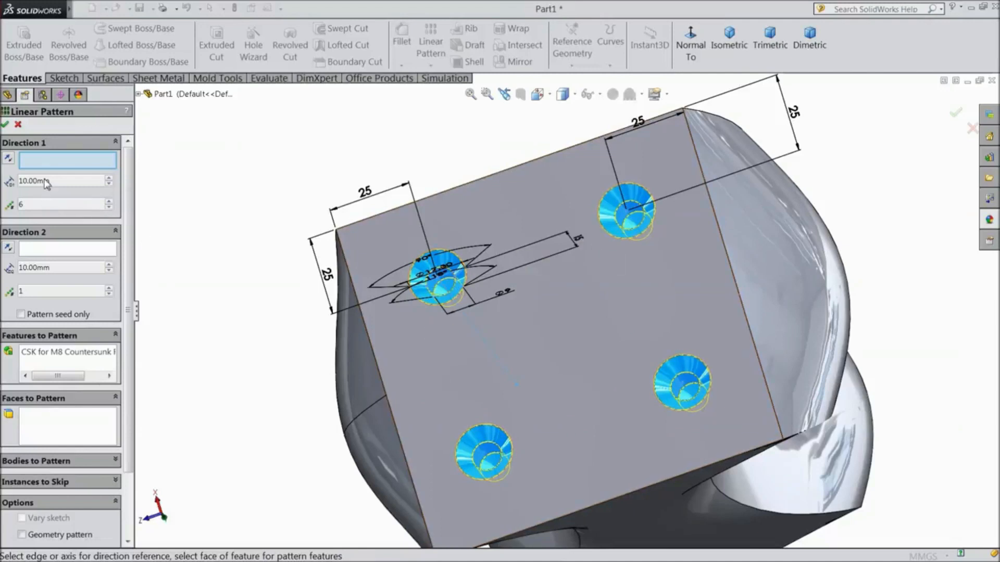
click(394, 217)
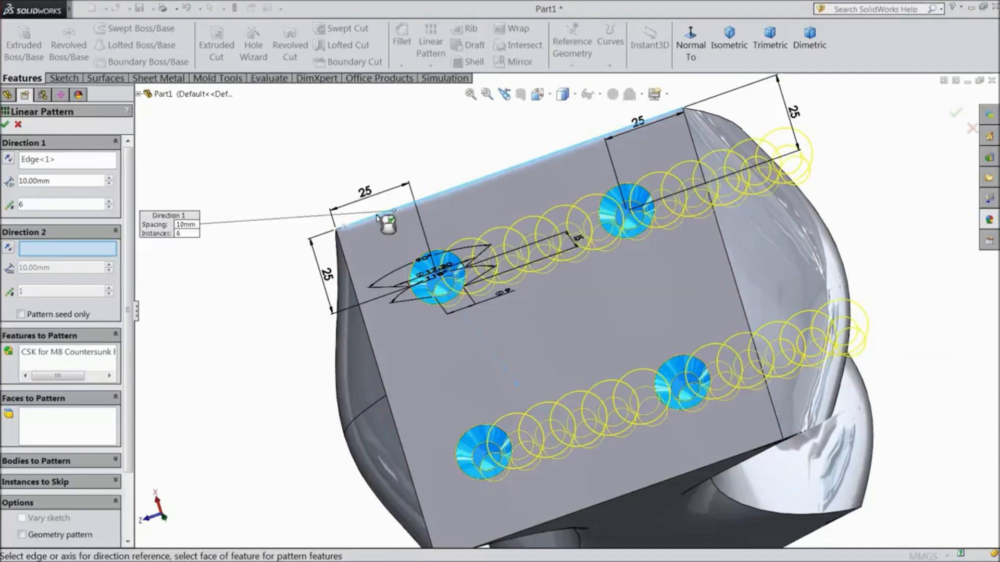
- Set the linear pattern's Direction 1 spacing to 30 mm
middle_drag(394, 218, 500, 301)
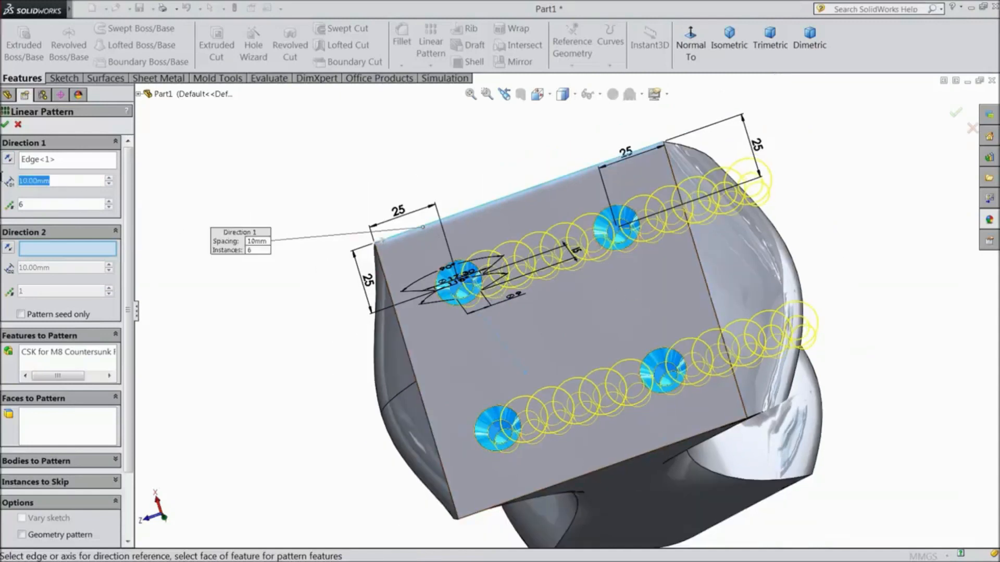
text(30)
key(Return)
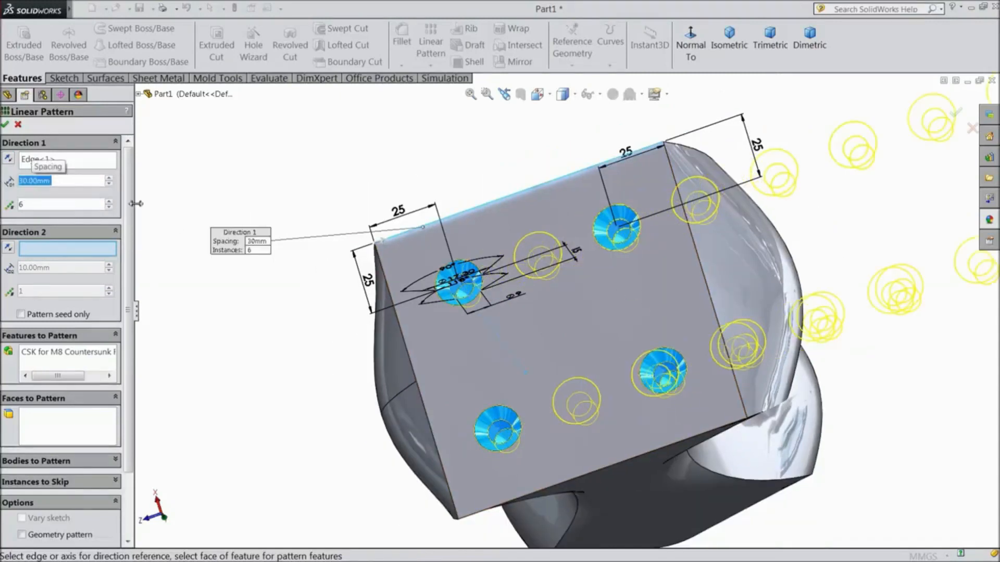
scroll(567, 313, up, 2)
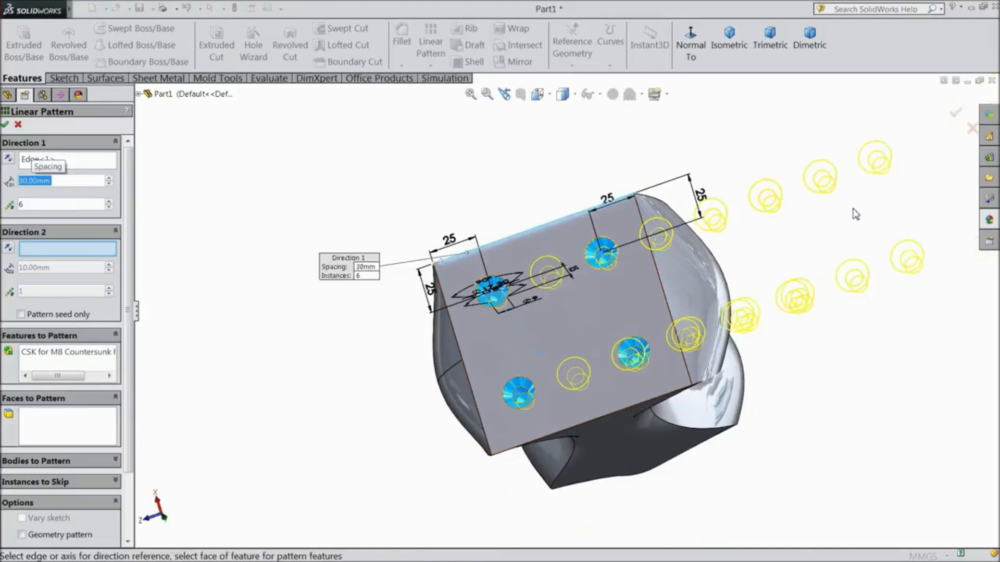
scroll(855, 213, down, 1)
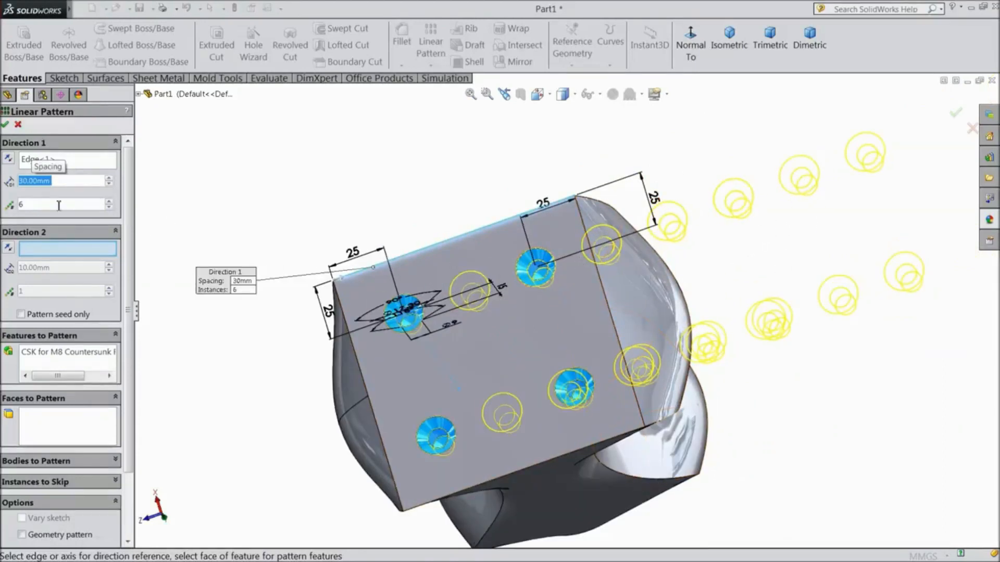
- Set the Direction 1 instance count to 2 and create the linear pattern of countersunk holes
click(110, 208)
click(110, 208)
click(109, 208)
click(110, 208)
click(109, 207)
click(110, 201)
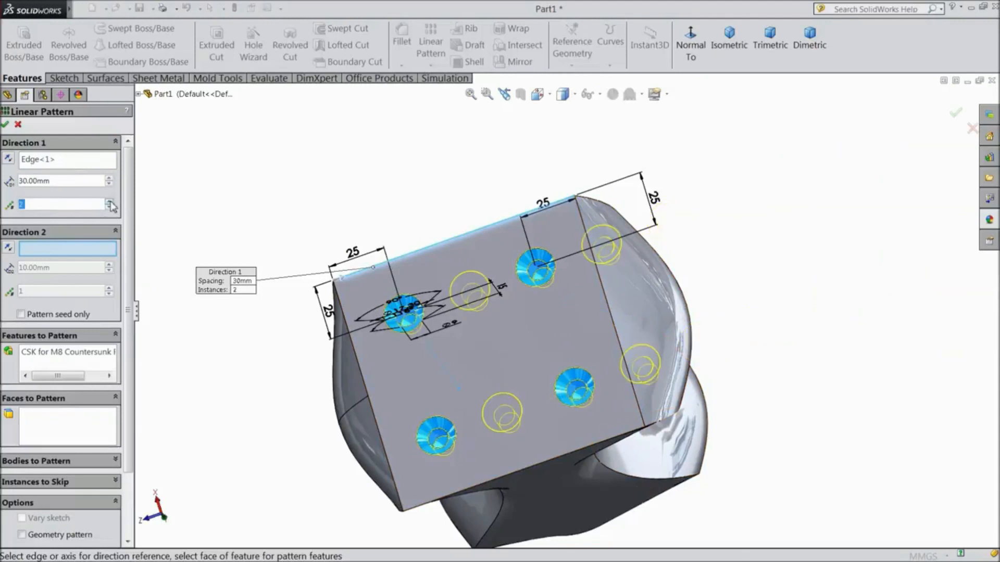
click(4, 125)
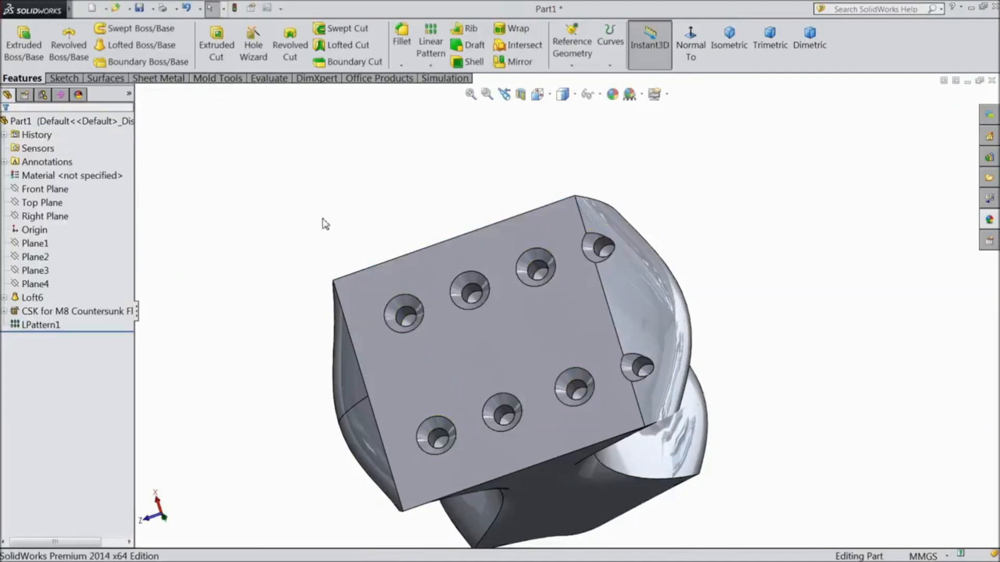
scroll(573, 401, down, 3)
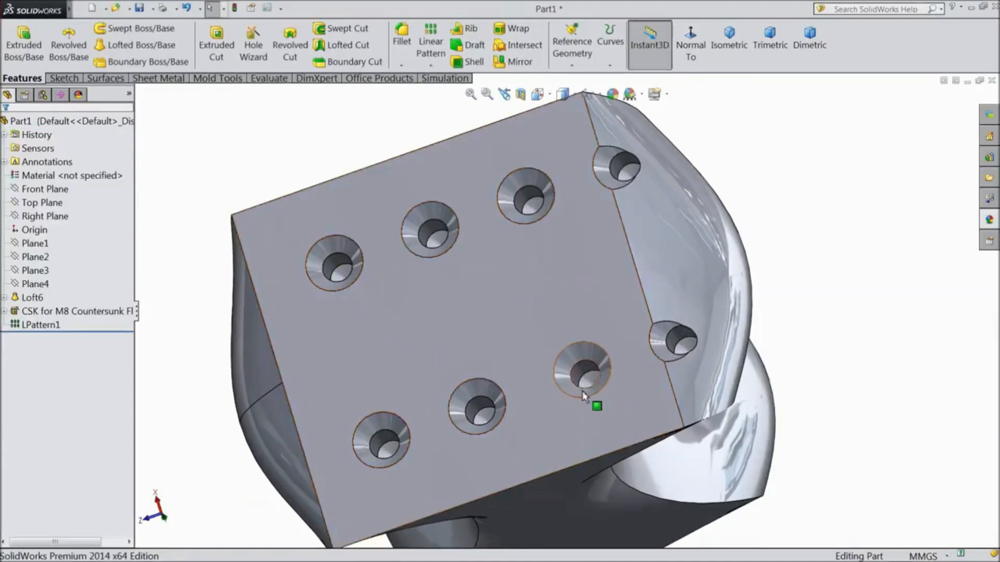